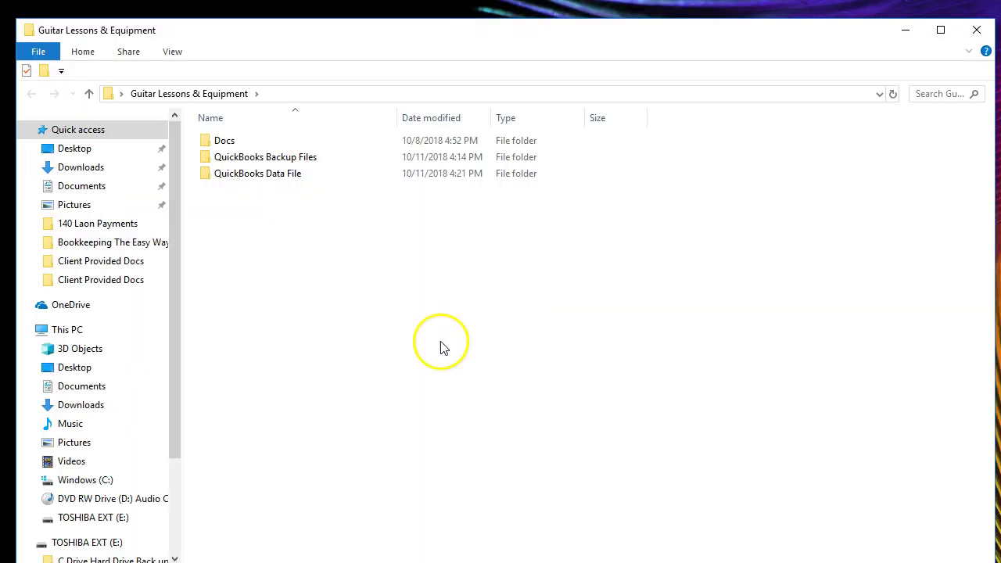
Open the Guitar Lessons & Equipment .qbw company file from the QB 2 folder inside QuickBooks Data File.
{"action": "mouse_move", "coordinate": [266, 180]}
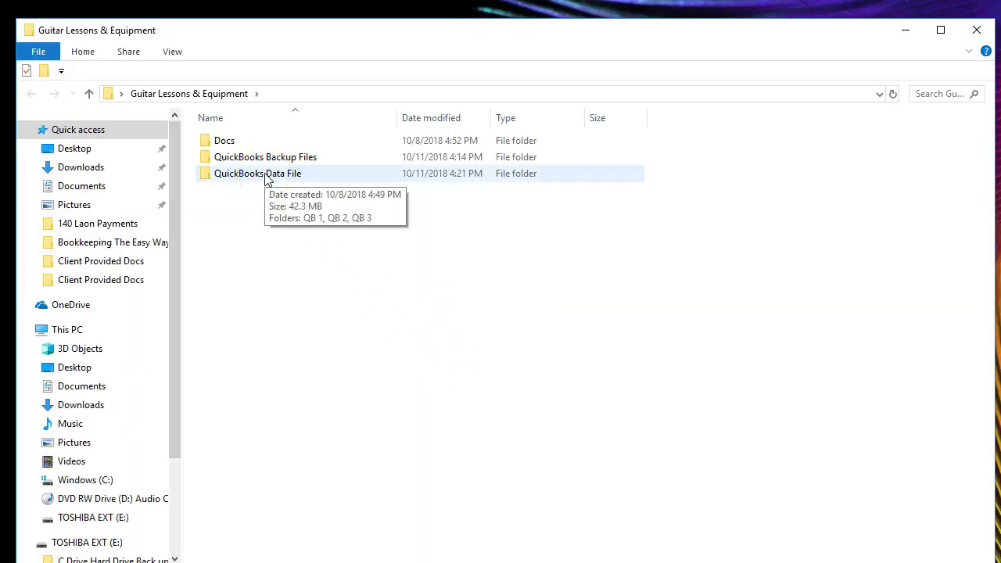
{"action": "left_click", "coordinate": [265, 181]}
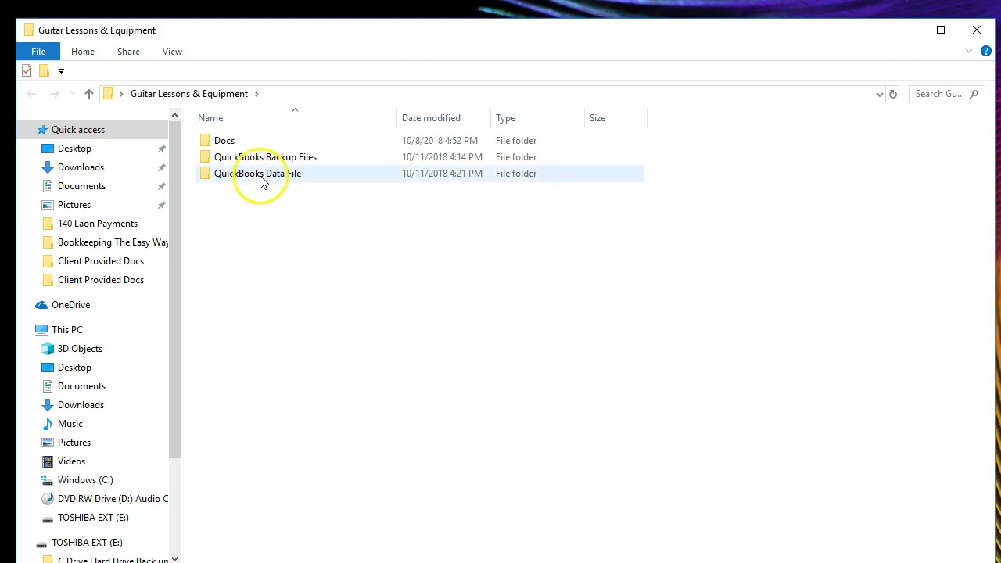
{"action": "double_click", "coordinate": [262, 181]}
{"action": "left_click", "coordinate": [259, 160]}
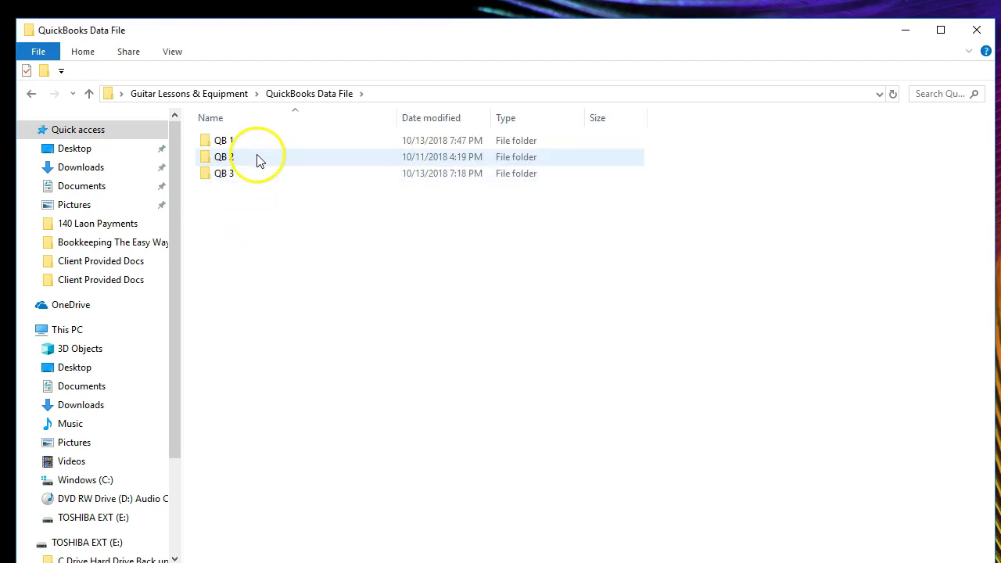
{"action": "double_click", "coordinate": [259, 159]}
{"action": "left_click", "coordinate": [244, 177]}
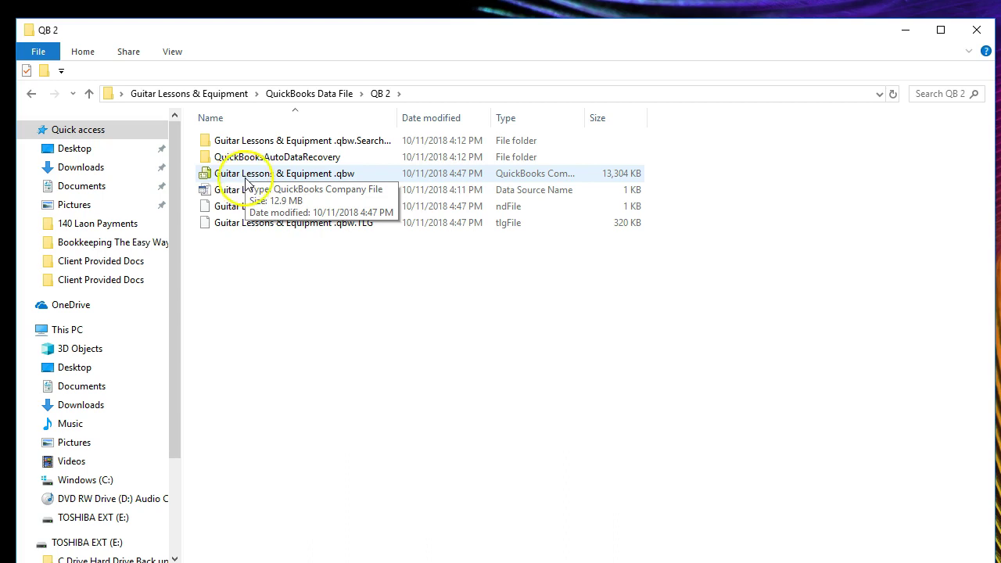
{"action": "double_click", "coordinate": [252, 180]}
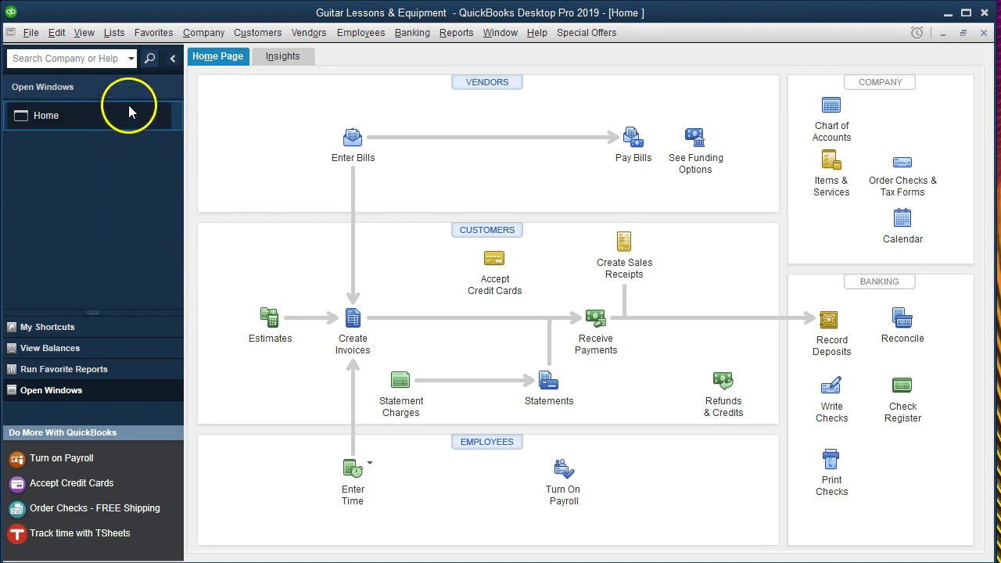
Show the open window list and open the Balance Sheet Standard report.
{"action": "left_click", "coordinate": [84, 33]}
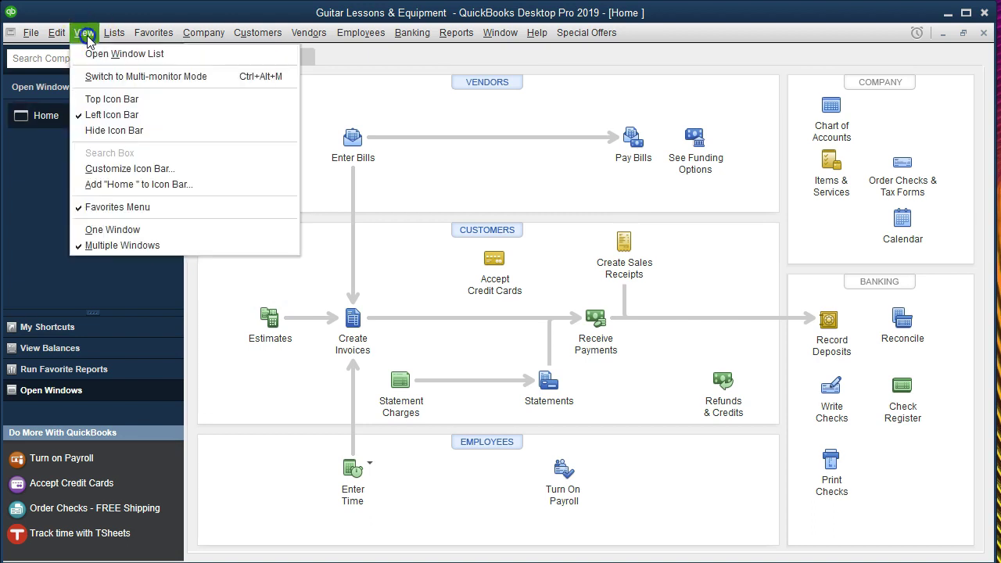
{"action": "left_click", "coordinate": [192, 60]}
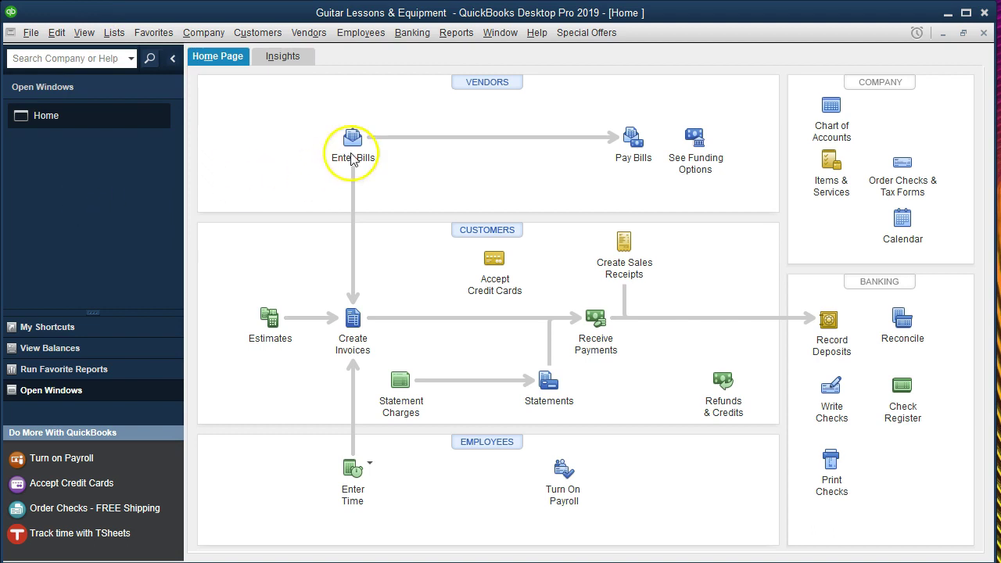
{"action": "left_click", "coordinate": [452, 37]}
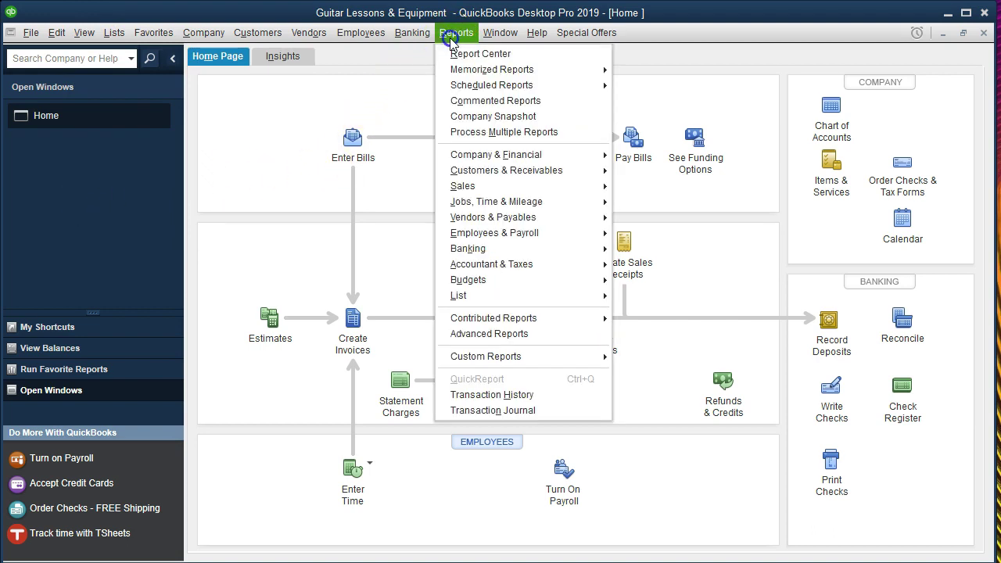
{"action": "mouse_move", "coordinate": [583, 154]}
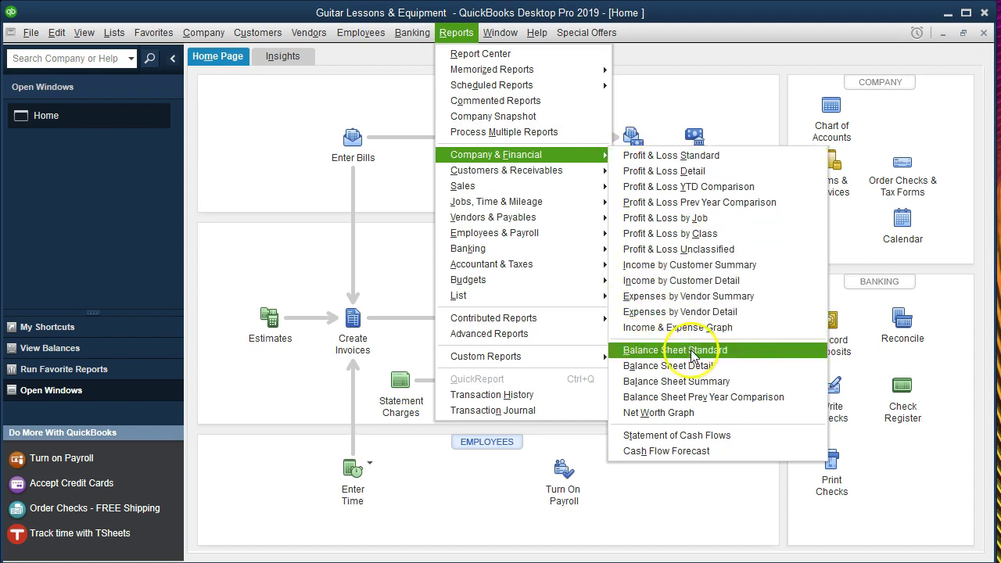
{"action": "left_click", "coordinate": [741, 349]}
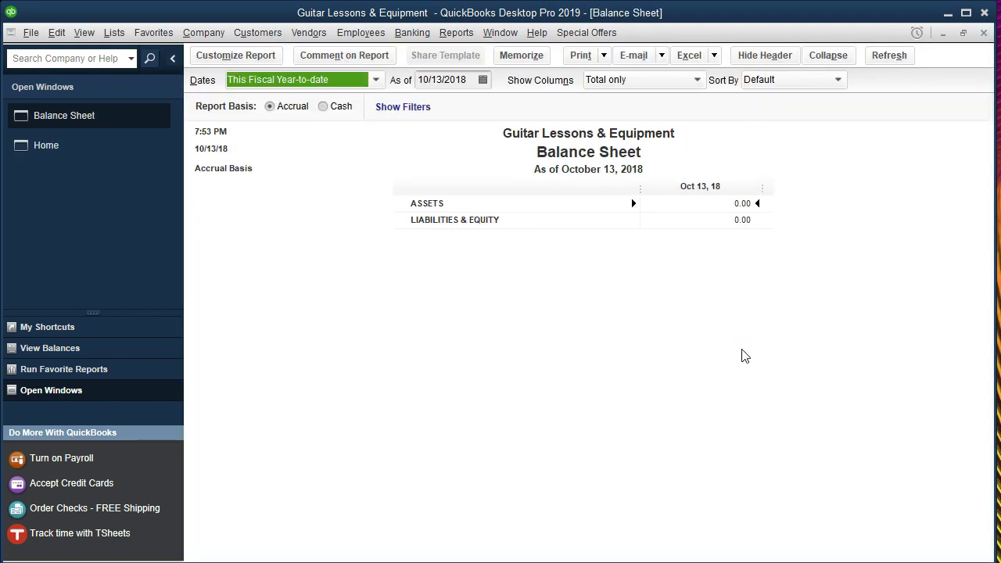
Customize the balance sheet's date range to run from 01/01/2019 to 02/28/2019.
{"action": "left_click", "coordinate": [273, 57]}
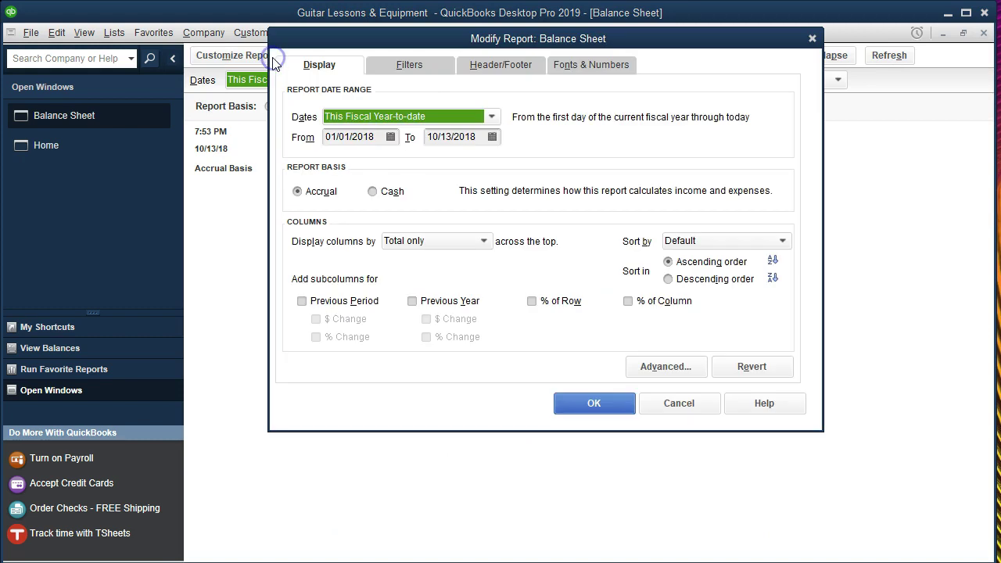
{"action": "type", "text": "010119"}
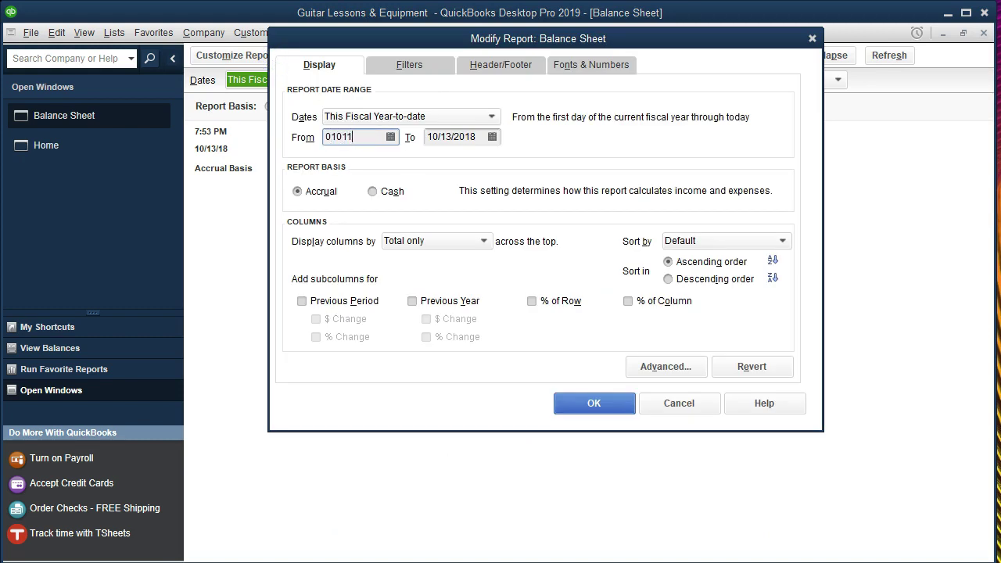
{"action": "key", "text": "Tab"}
{"action": "type", "text": "022819"}
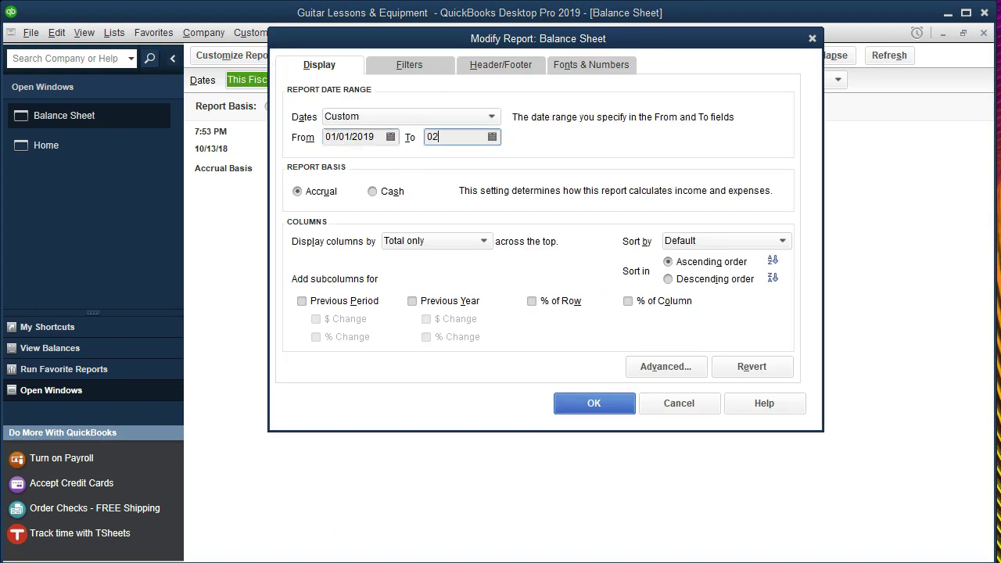
{"action": "key", "text": "Tab"}
{"action": "left_click", "coordinate": [305, 135]}
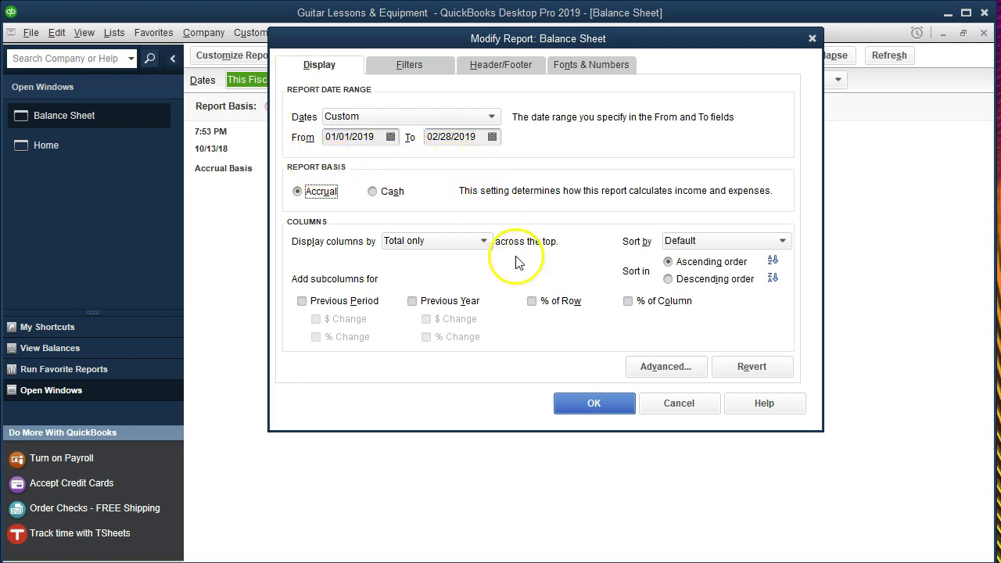
{"action": "left_click", "coordinate": [571, 406]}
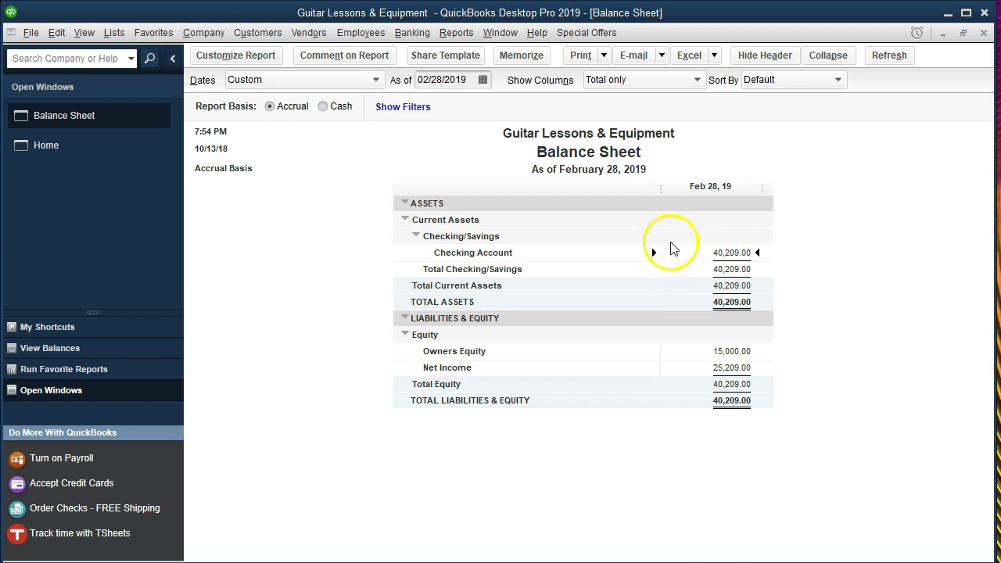
Open the Profit & Loss Standard report and set its dates from 01/01/2019 to 02/28/2019.
{"action": "left_click", "coordinate": [456, 33]}
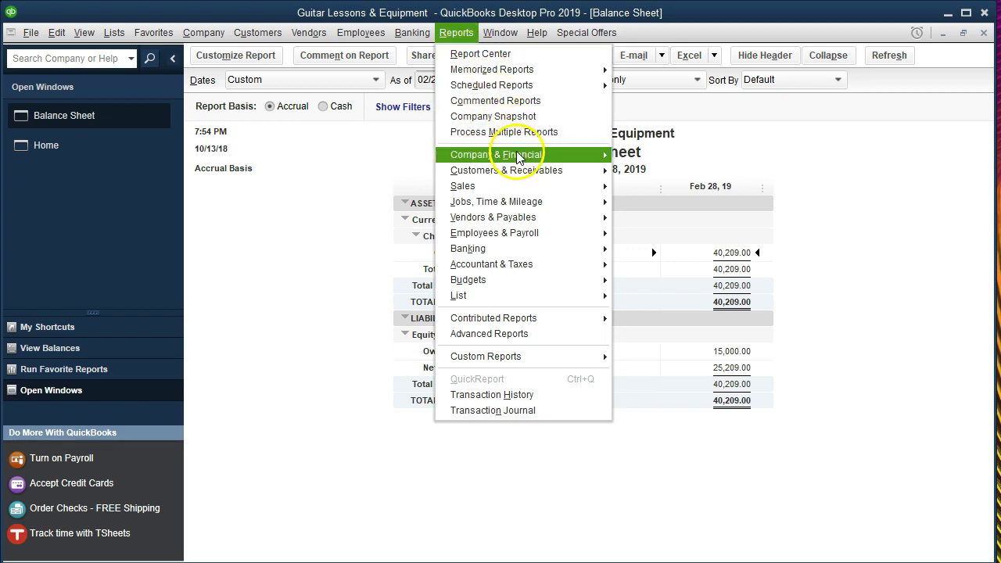
{"action": "mouse_move", "coordinate": [576, 154]}
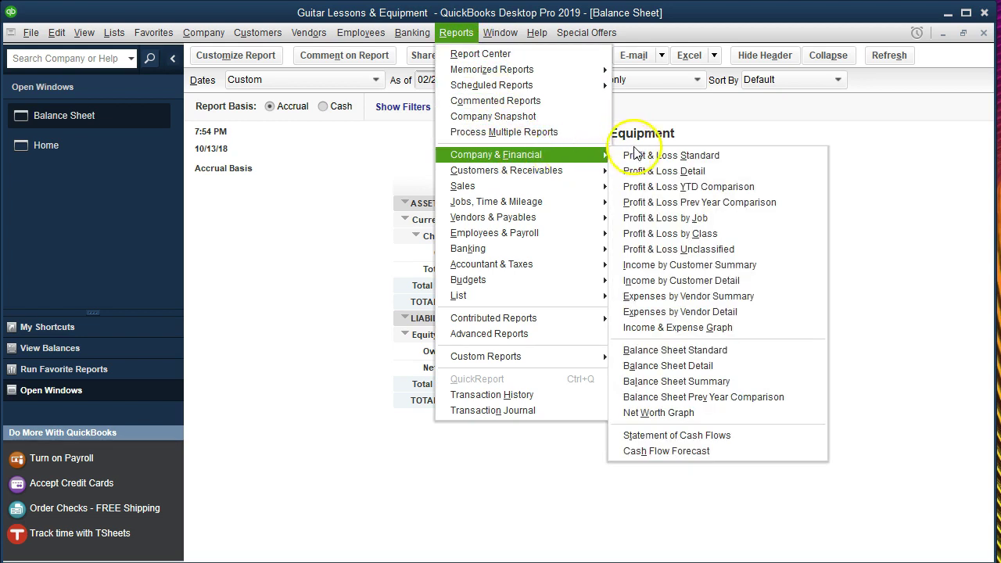
{"action": "left_click", "coordinate": [728, 156]}
{"action": "key", "text": "Tab"}
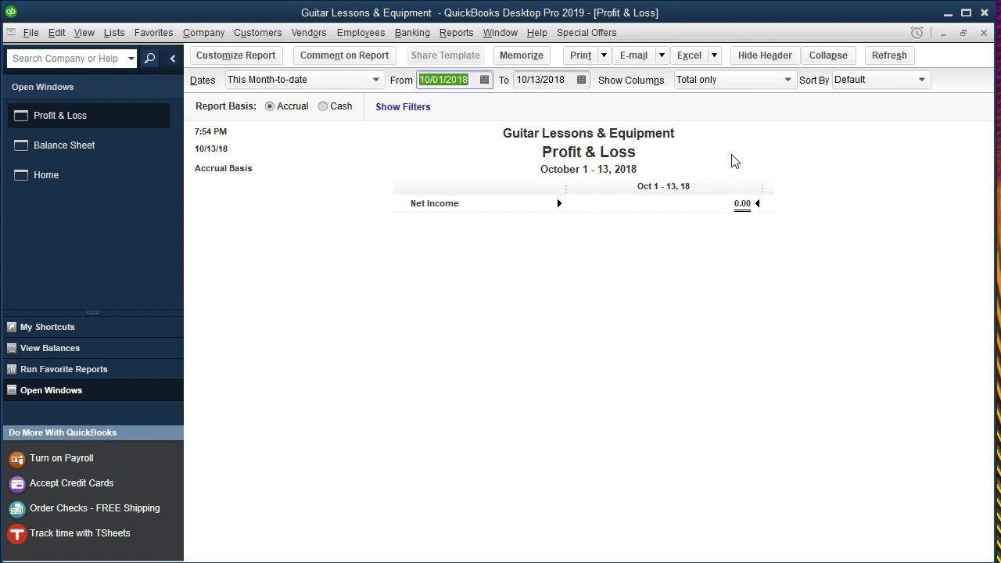
{"action": "type", "text": "0"}
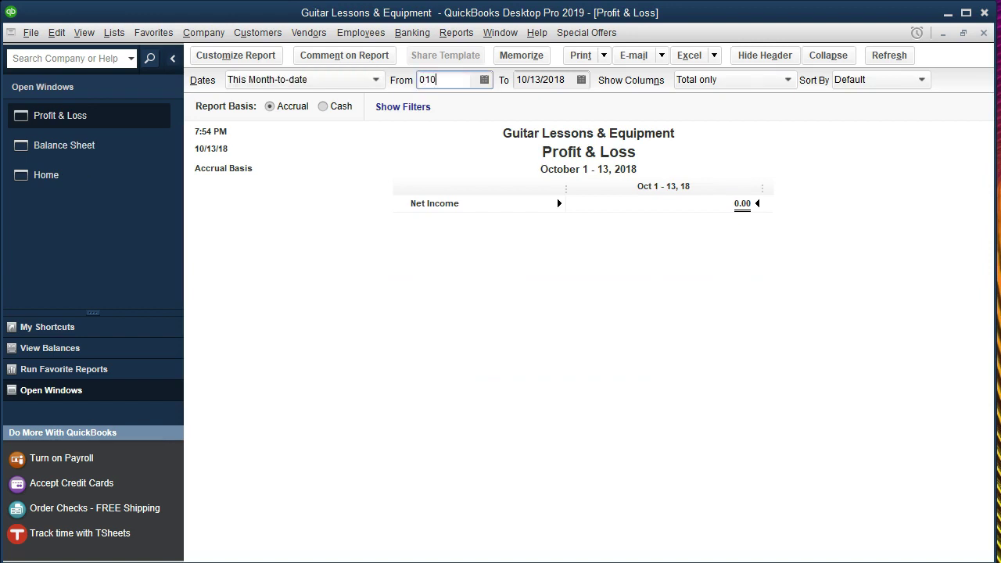
{"action": "type", "text": "1/01/2019"}
{"action": "key", "text": "Tab"}
{"action": "type", "text": "022819"}
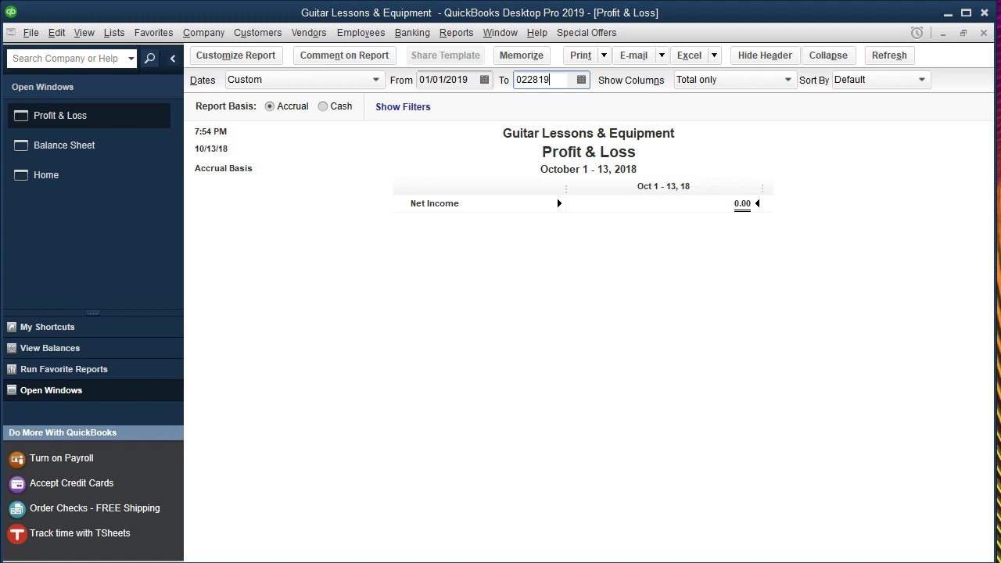
{"action": "key", "text": "Tab"}
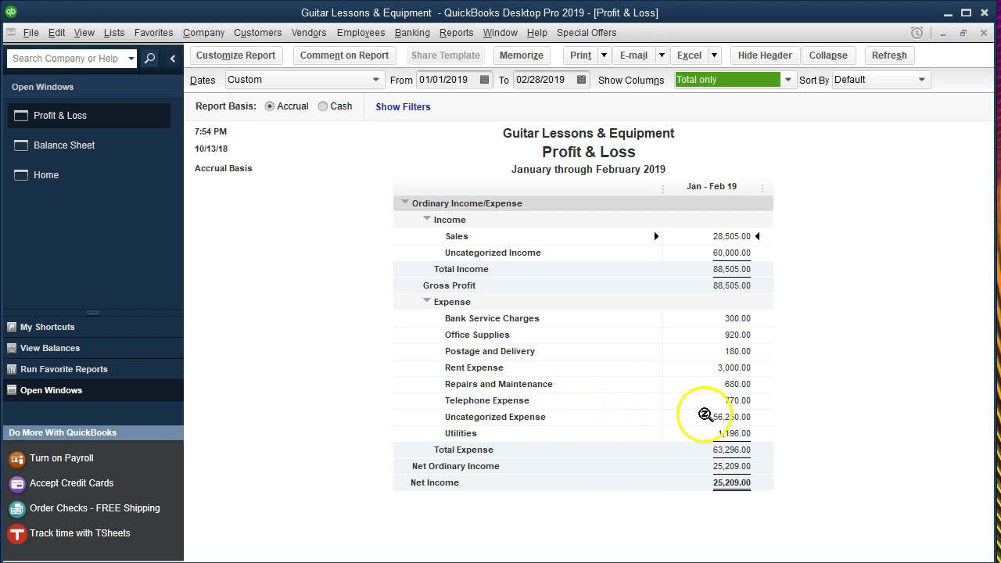
Drill down into the Uncategorized Expense amount and go through its transaction detail to the end of the report.
{"action": "double_click", "coordinate": [704, 415]}
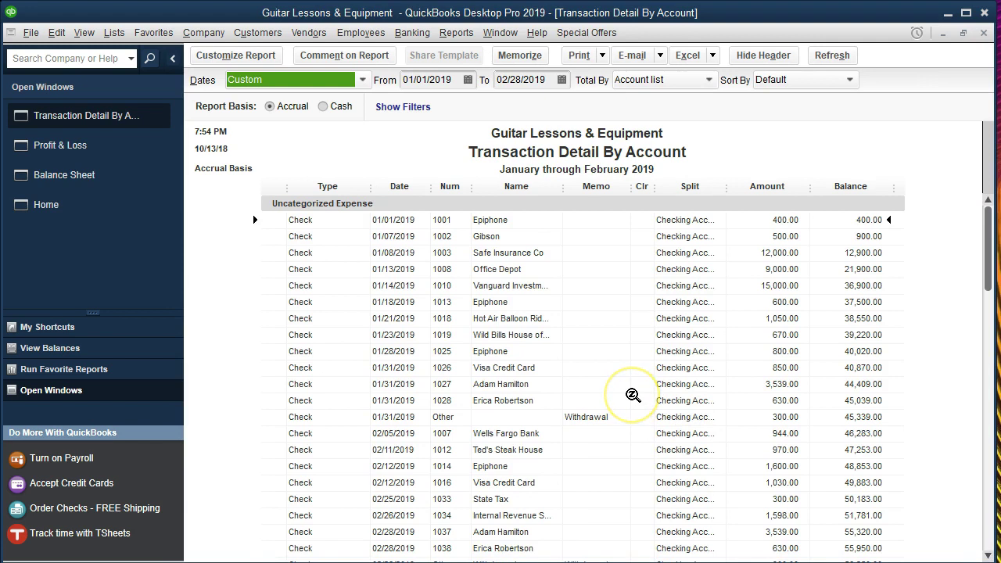
{"action": "scroll", "coordinate": [635, 397], "scroll_direction": "down", "scroll_amount": 1}
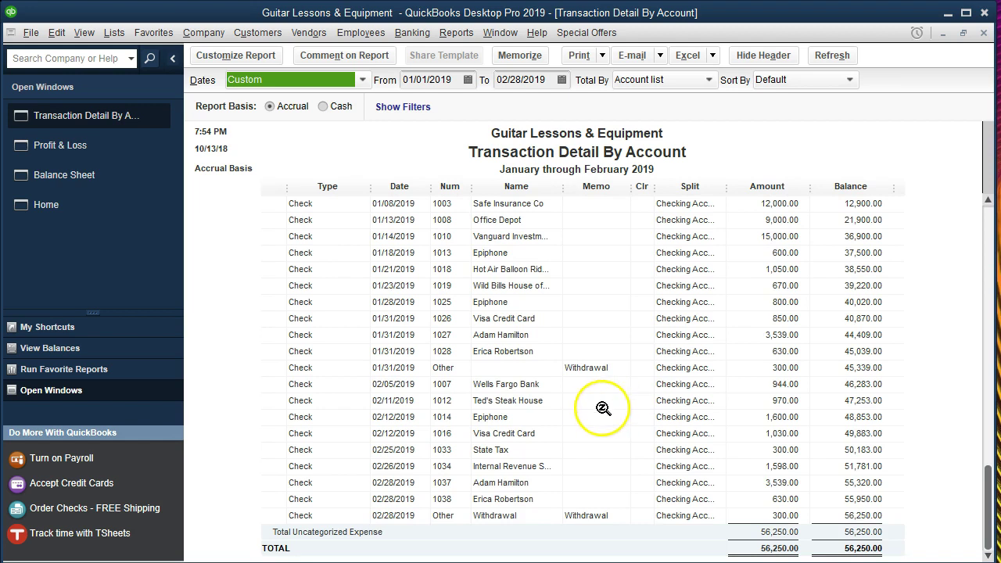
{"action": "left_click", "coordinate": [575, 432]}
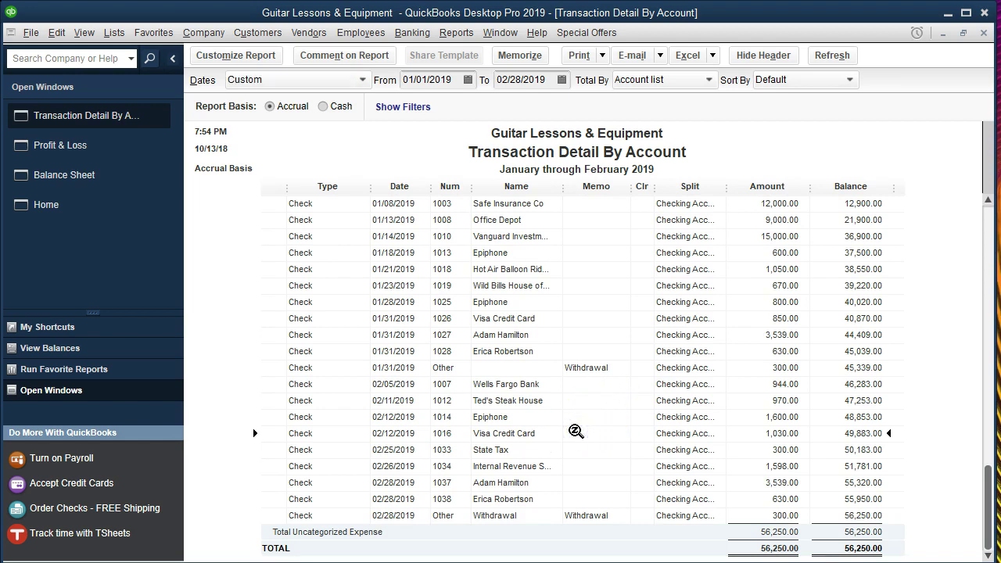
Open the check to Visa Credit Card dated 01/31/2019 from the transaction detail.
{"action": "left_click", "coordinate": [539, 321]}
{"action": "double_click", "coordinate": [744, 320]}
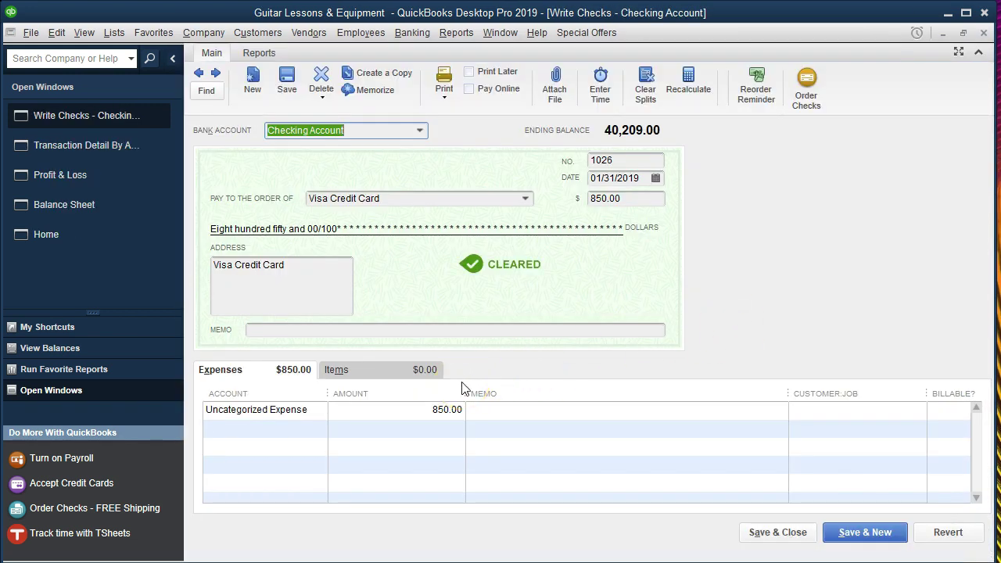
{"action": "left_click", "coordinate": [496, 395]}
{"action": "left_click_drag", "start_coordinate": [990, 435], "coordinate": [1000, 434]}
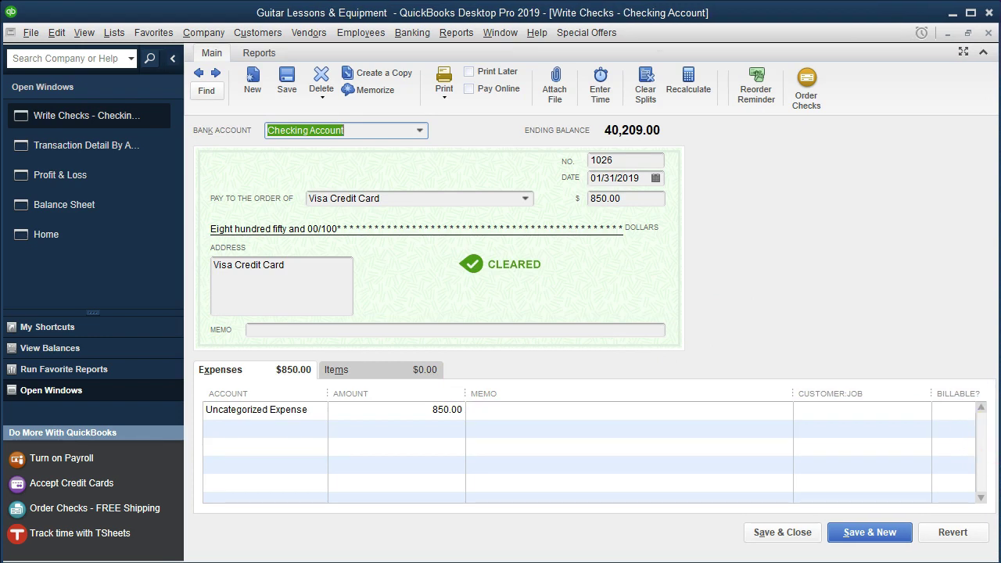
Switch to Adobe Acrobat Reader and examine the balances and itemized charges on the January Visa credit card statement.
{"action": "key", "text": "alt+Tab"}
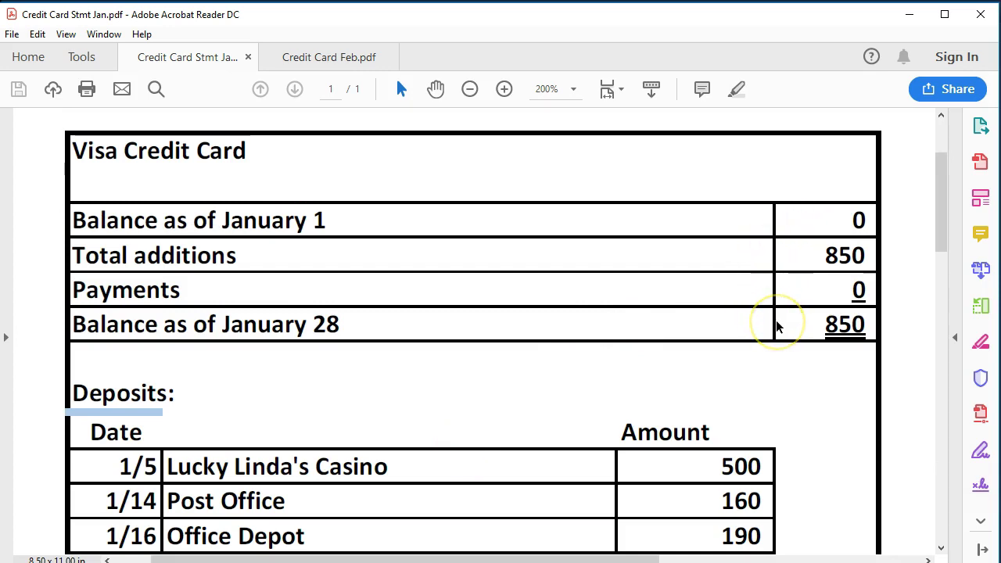
{"action": "scroll", "coordinate": [776, 336], "scroll_direction": "down", "scroll_amount": 1}
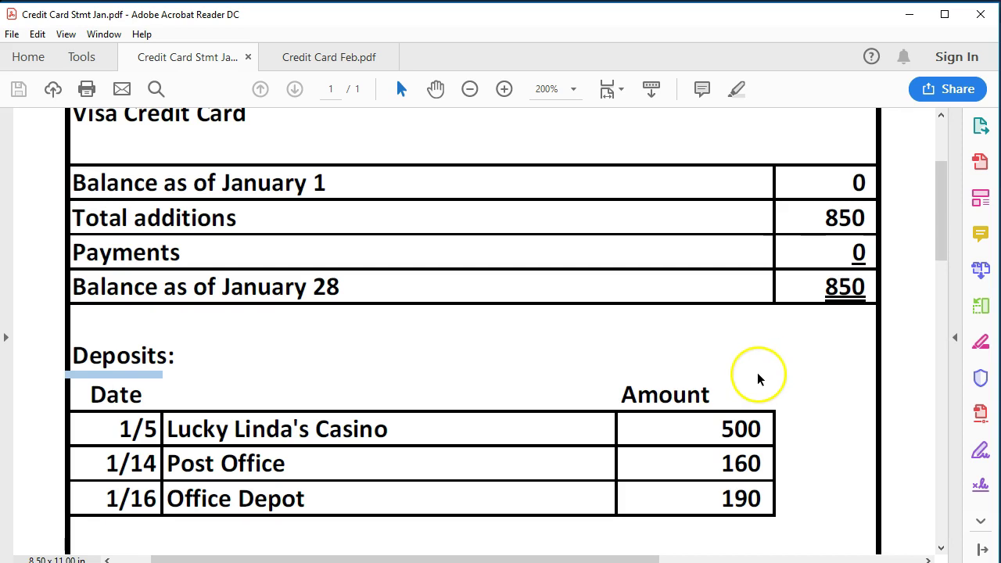
{"action": "scroll", "coordinate": [557, 415], "scroll_direction": "down", "scroll_amount": 1}
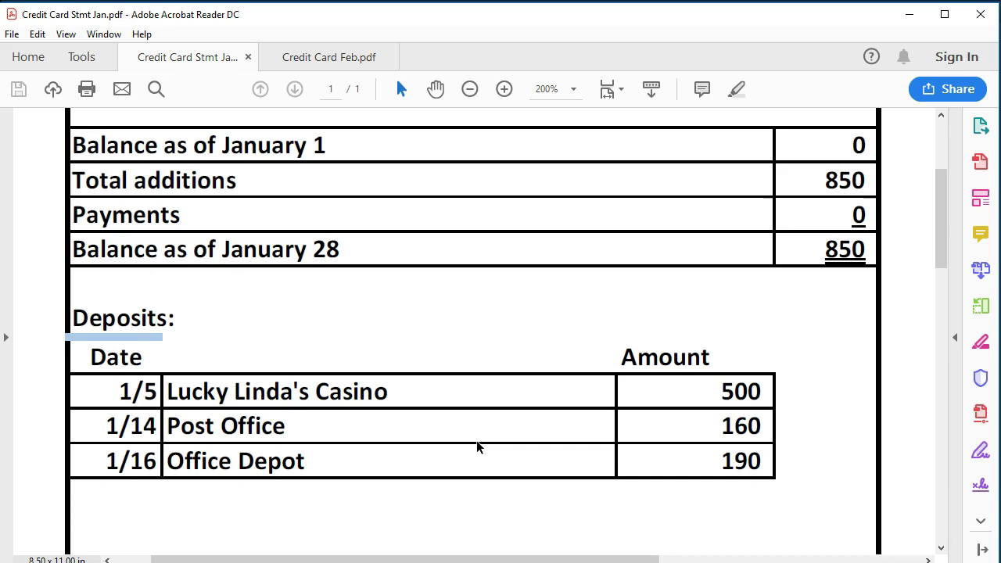
{"action": "left_click", "coordinate": [326, 469]}
{"action": "left_click", "coordinate": [341, 413]}
{"action": "left_click", "coordinate": [372, 414]}
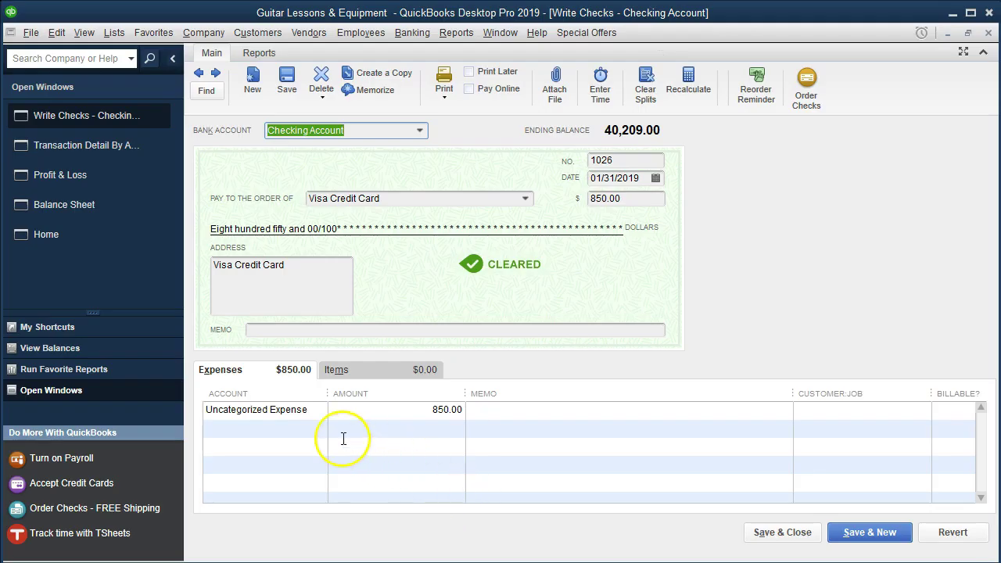
Change the account on the check's expense line from Uncategorized Expense to Owners Draw.
{"action": "left_click", "coordinate": [194, 410]}
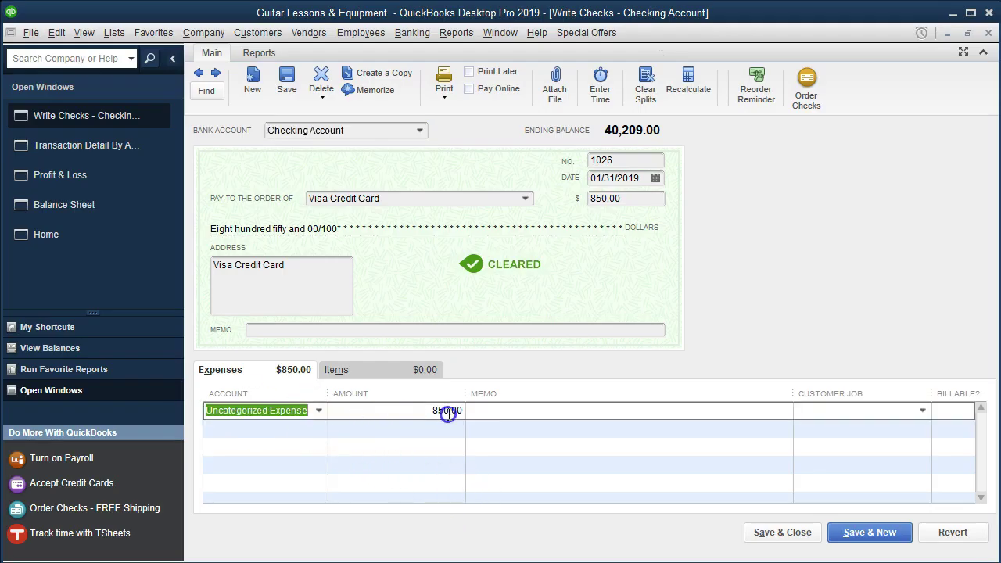
{"action": "key", "text": "BackSpace"}
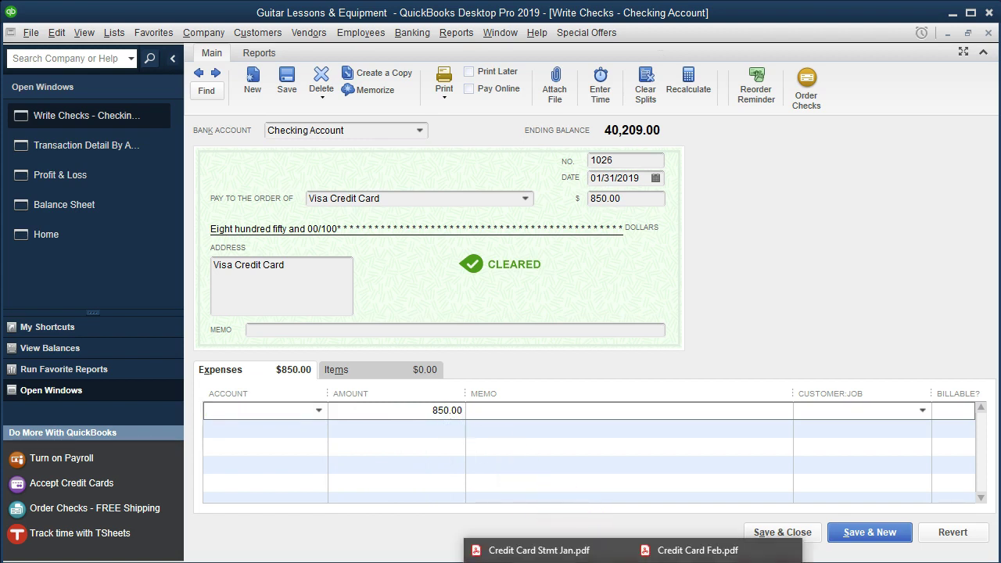
{"action": "left_click", "coordinate": [536, 542]}
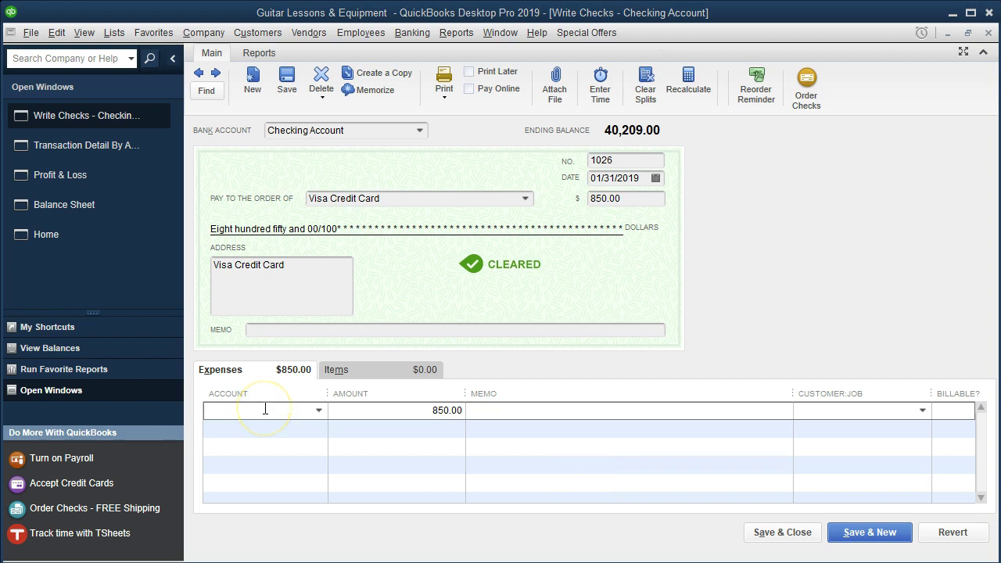
{"action": "left_click", "coordinate": [265, 408]}
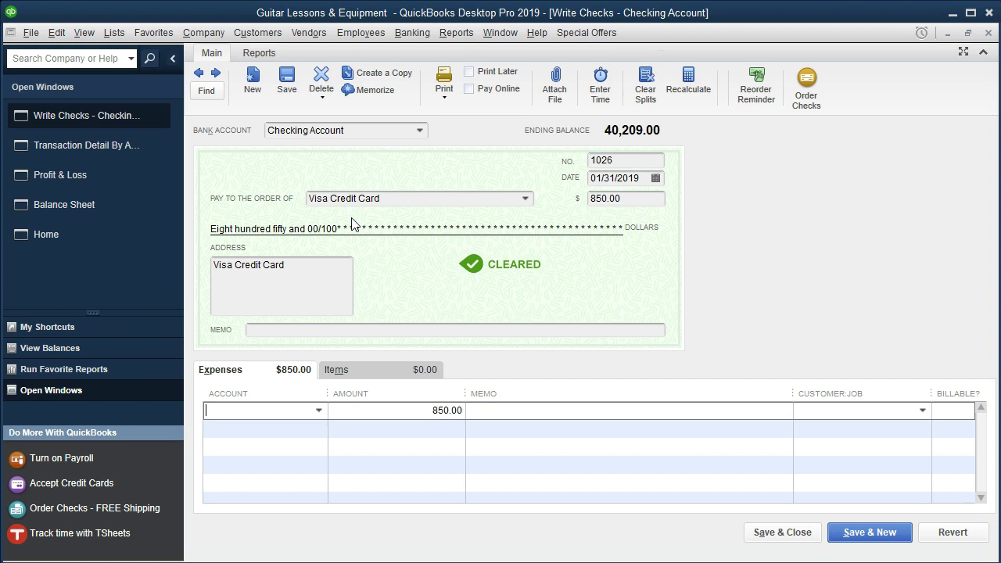
{"action": "left_click", "coordinate": [266, 409]}
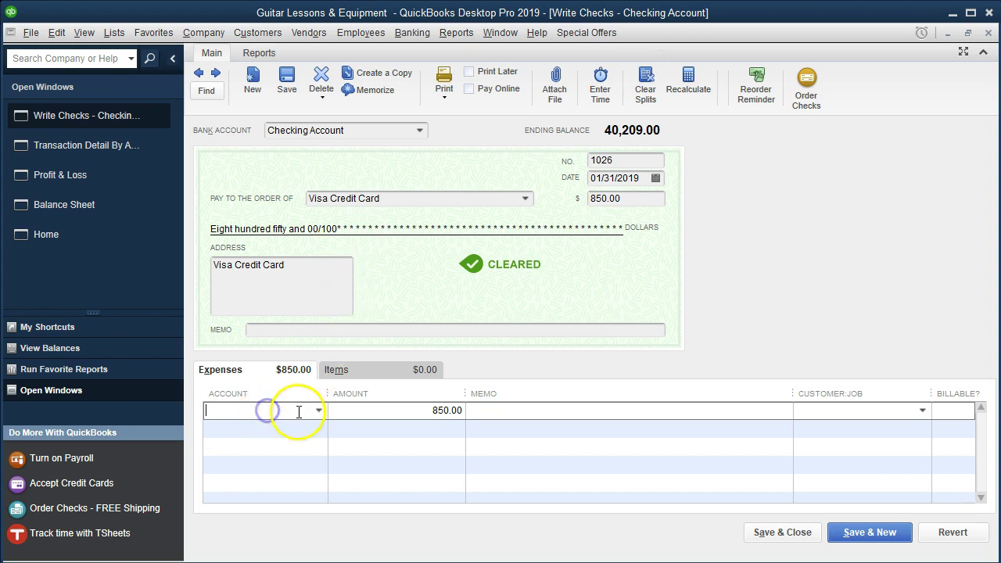
{"action": "left_click", "coordinate": [322, 409]}
{"action": "scroll", "coordinate": [320, 340], "scroll_direction": "up", "scroll_amount": 3}
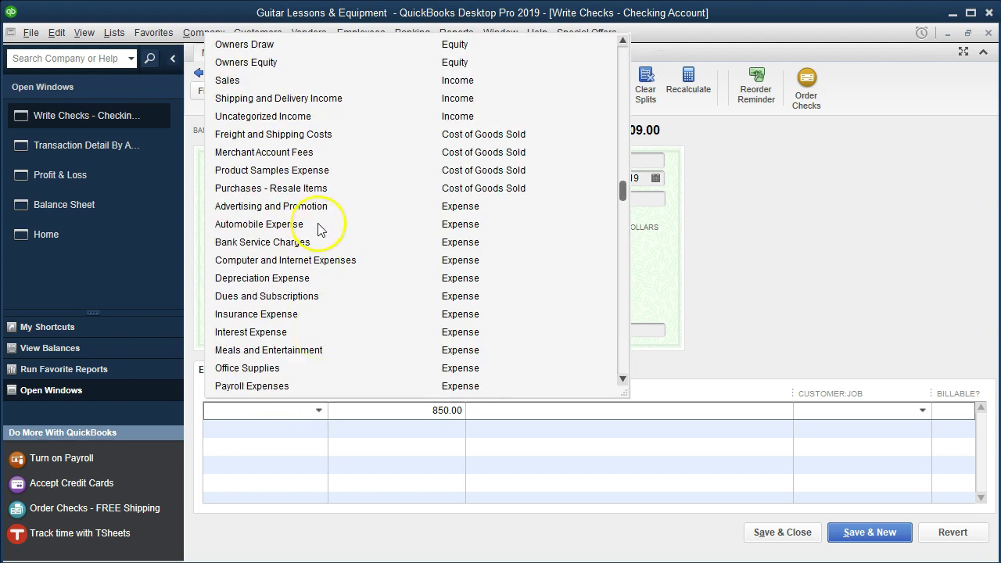
{"action": "scroll", "coordinate": [344, 185], "scroll_direction": "up", "scroll_amount": 1}
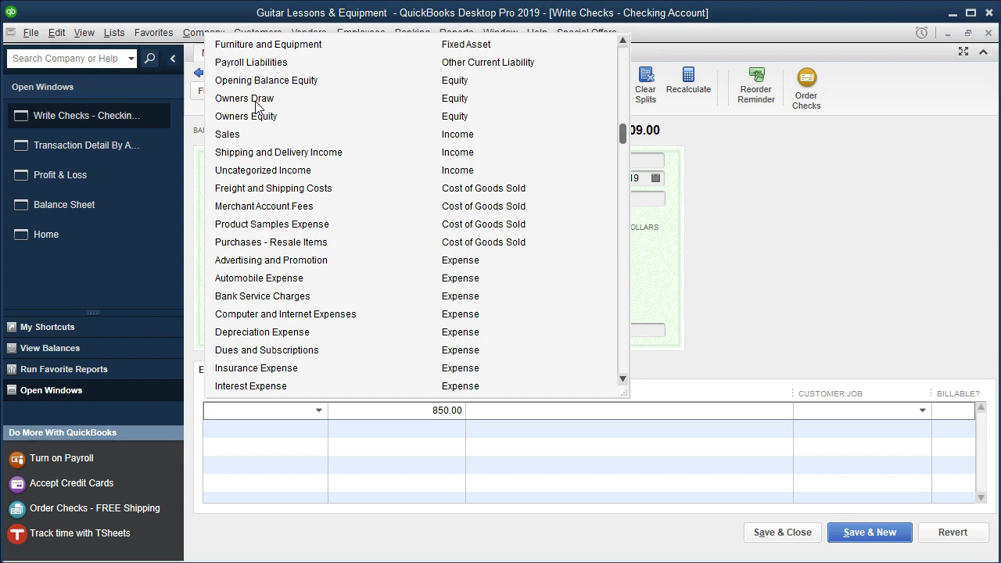
{"action": "left_click", "coordinate": [257, 114]}
{"action": "left_click", "coordinate": [270, 102]}
{"action": "left_click", "coordinate": [276, 100]}
{"action": "key", "text": "Tab"}
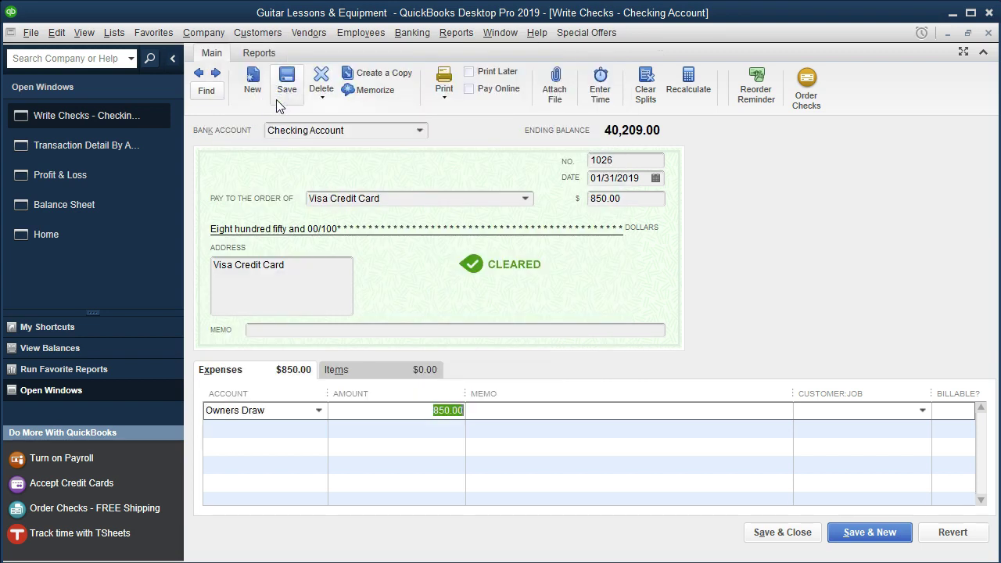
Set the Owners Draw line's amount to 500 and its memo to Lucky Linda's Casino.
{"action": "type", "text": "500"}
{"action": "key", "text": "Tab"}
{"action": "type", "text": "Lucky Lin"}
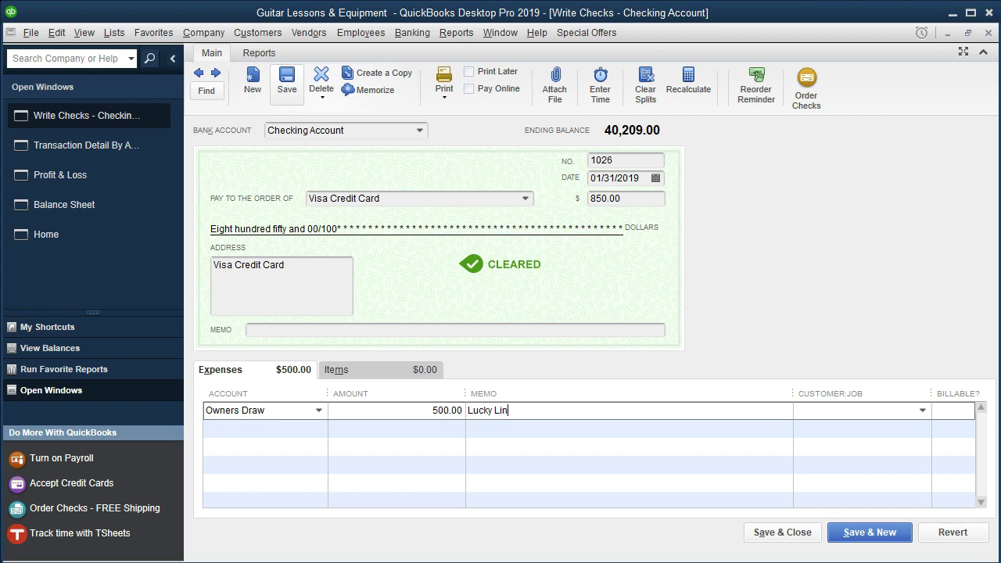
{"action": "type", "text": "da's Casino"}
{"action": "key", "text": "Tab"}
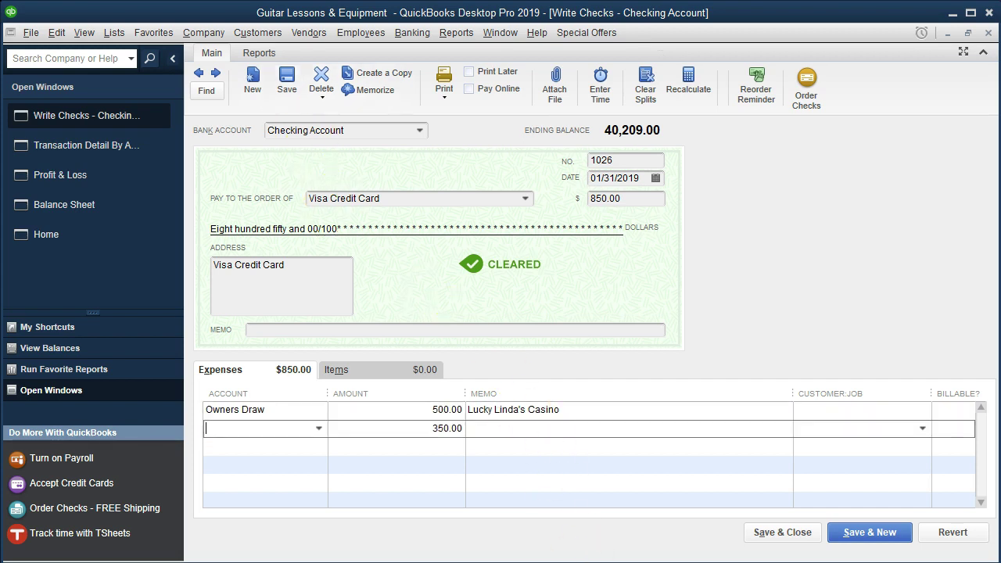
Check the remaining charges on the January credit card statement in Adobe Acrobat Reader, and return to the check in QuickBooks.
{"action": "left_click", "coordinate": [508, 551]}
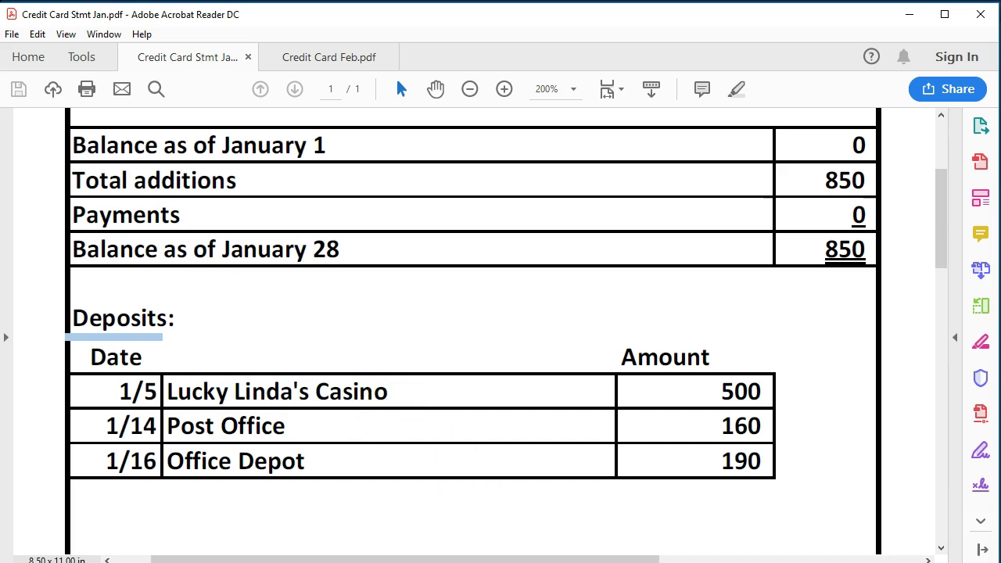
{"action": "key", "text": "alt+Tab"}
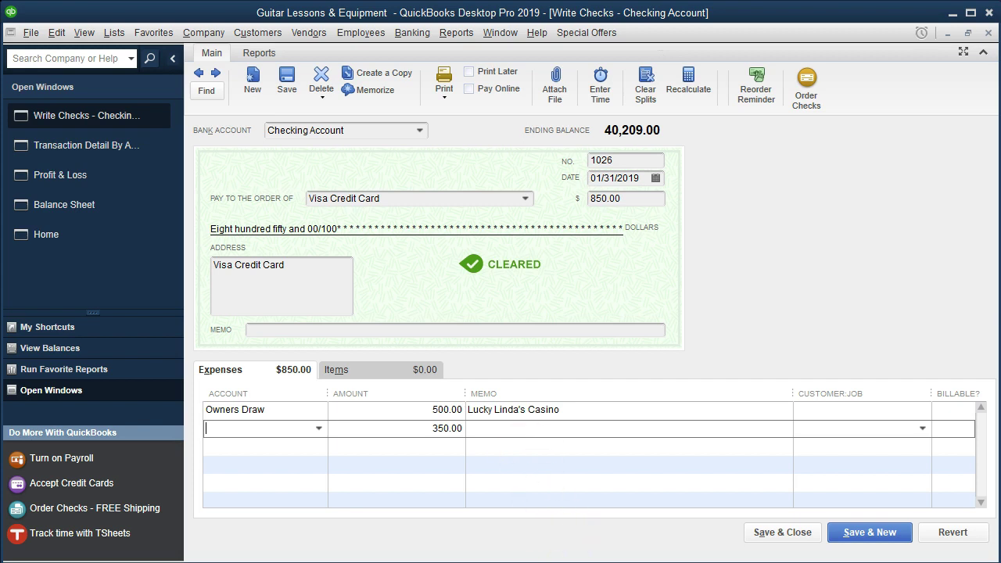
{"action": "left_click", "coordinate": [539, 546]}
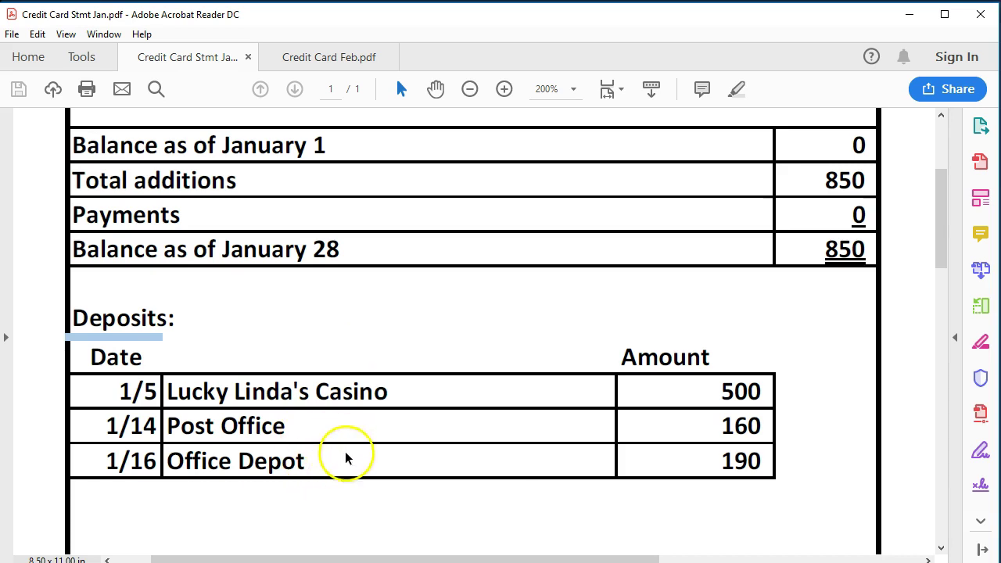
{"action": "left_click", "coordinate": [909, 14]}
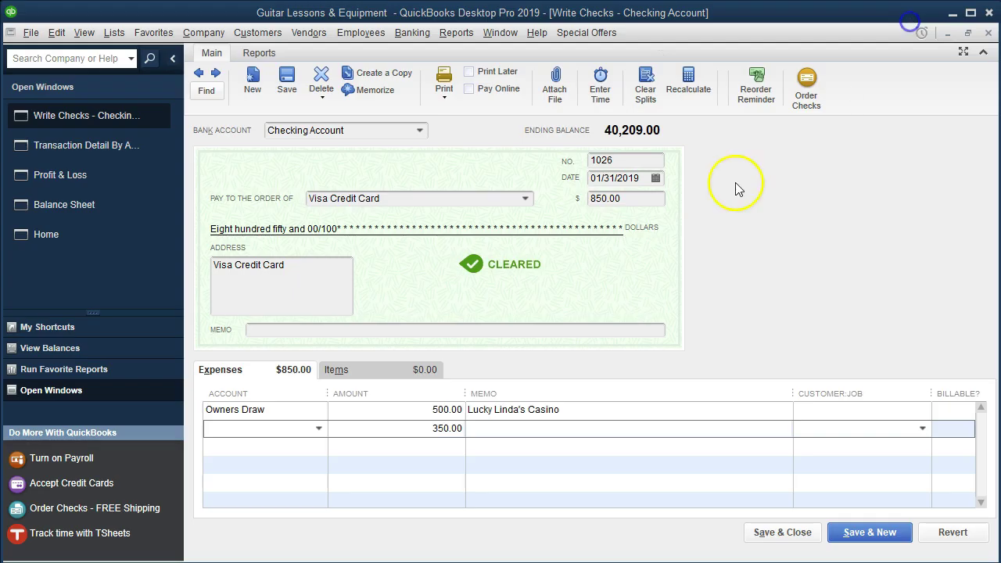
Fill the second expense line with the Postage and Delivery account, amount 160 and memo Post Office.
{"action": "left_click", "coordinate": [319, 428]}
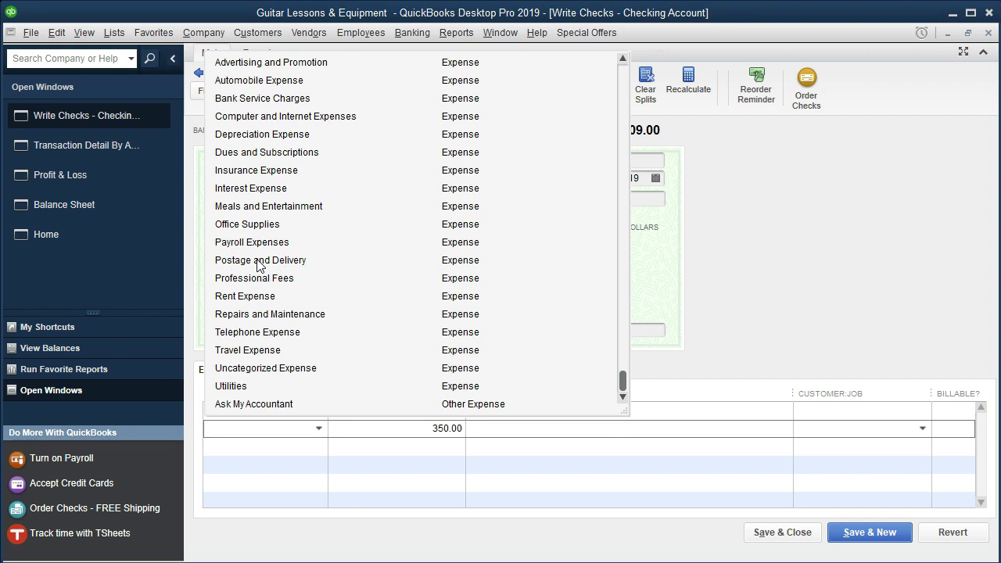
{"action": "type", "text": "Postage and Delivery"}
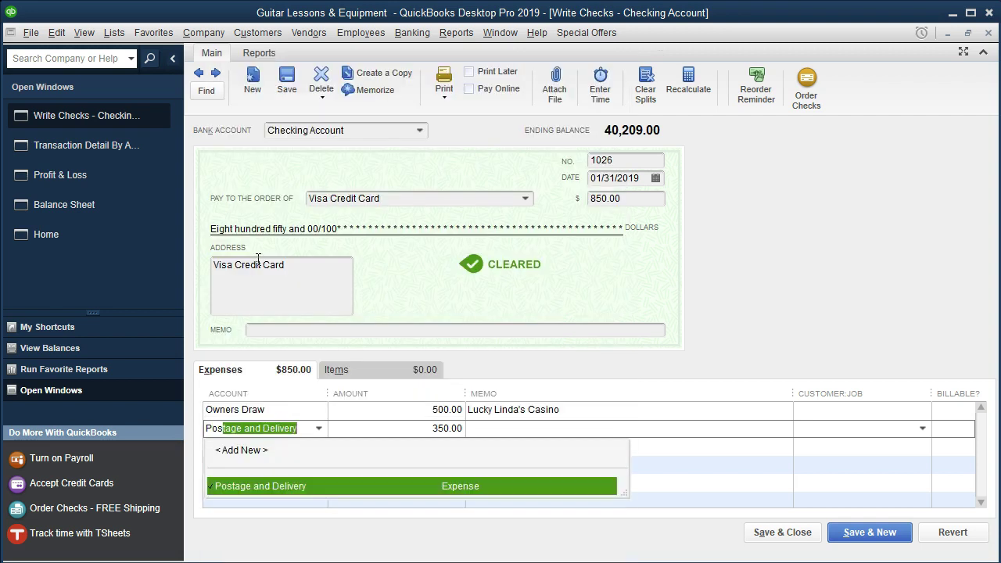
{"action": "key", "text": "Tab"}
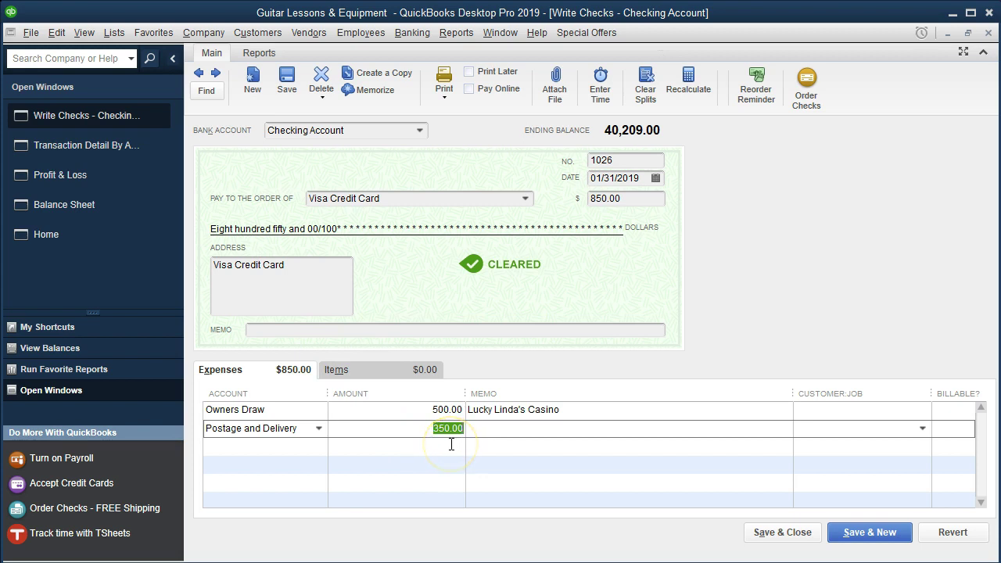
{"action": "type", "text": "160"}
{"action": "key", "text": "Tab"}
{"action": "type", "text": "Post Office"}
{"action": "key", "text": "Tab"}
{"action": "key", "text": "Tab"}
Assign the remaining amount on the third expense line to Office Supplies with the memo Office Depot.
{"action": "left_click", "coordinate": [437, 449]}
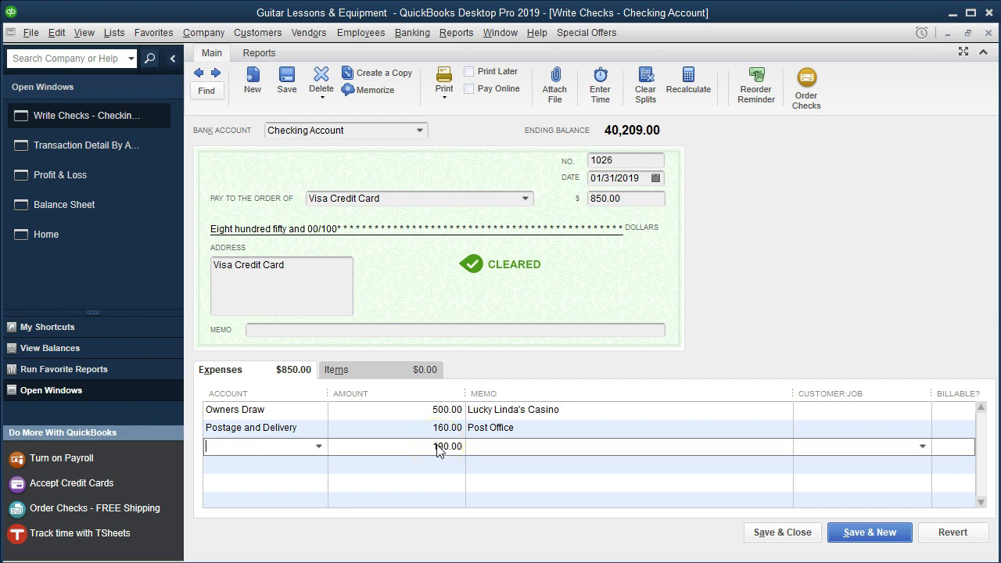
{"action": "left_click", "coordinate": [287, 452]}
{"action": "type", "text": "Office Supplies"}
{"action": "key", "text": "Tab"}
{"action": "key", "text": "Tab"}
{"action": "type", "text": "Office Depot"}
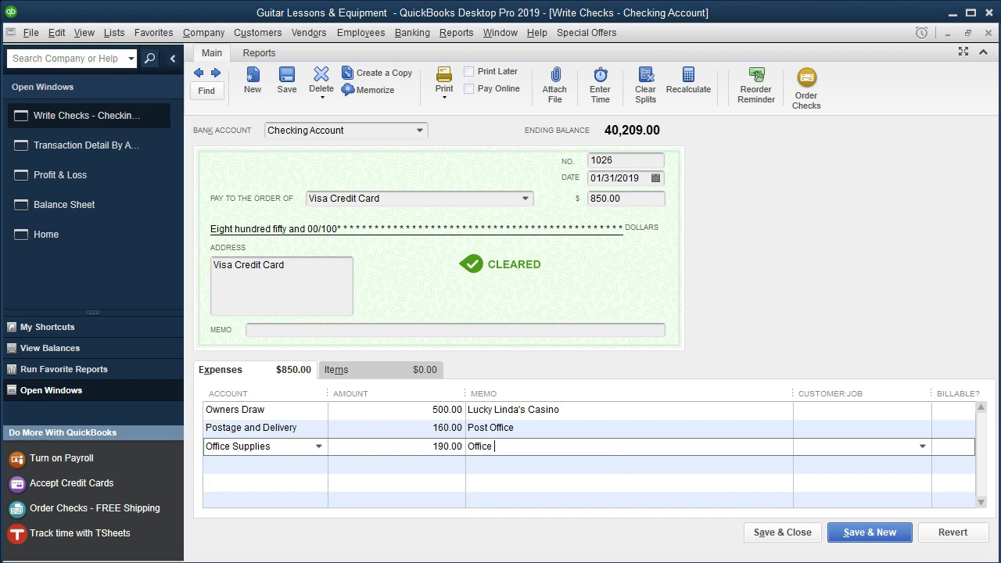
{"action": "key", "text": "Tab"}
Save and close the check, record its changes, and close the Uncategorized Expense transaction detail.
{"action": "left_click", "coordinate": [761, 531]}
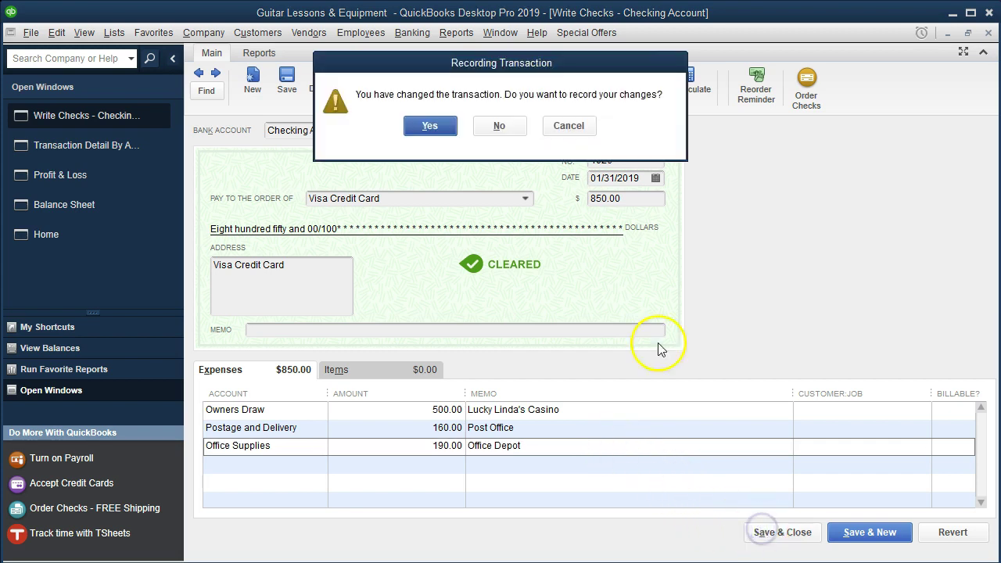
{"action": "left_click", "coordinate": [438, 127]}
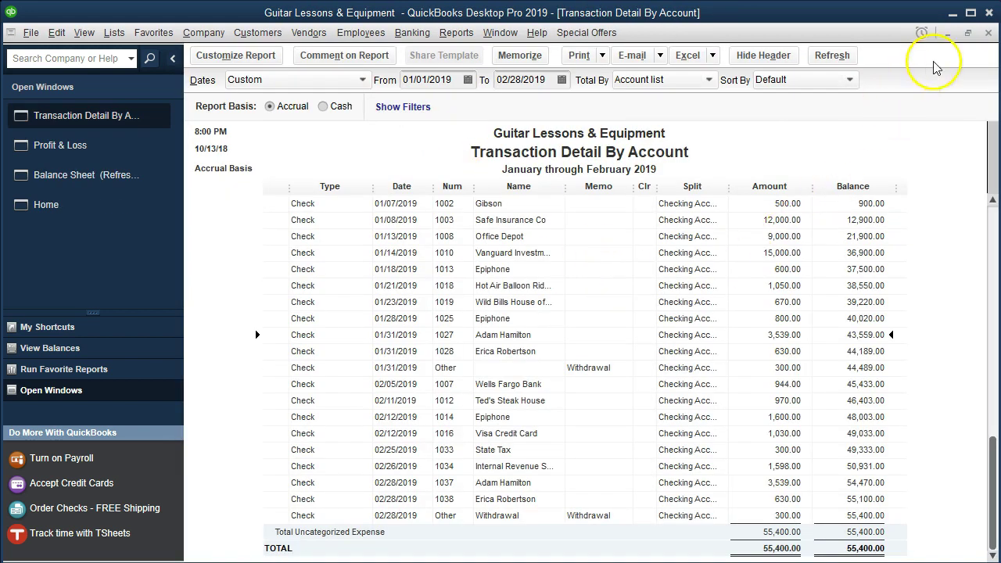
{"action": "left_click", "coordinate": [988, 32]}
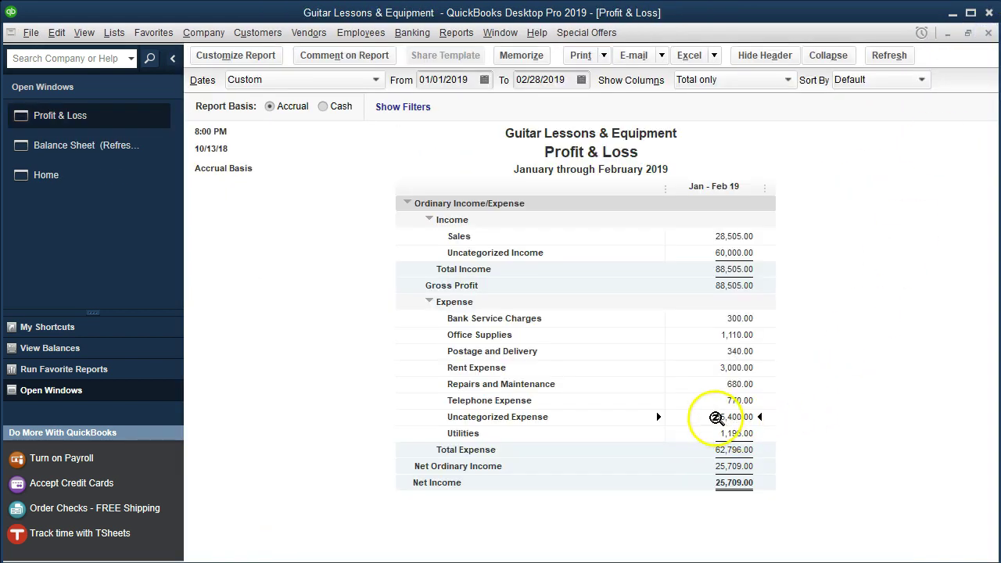
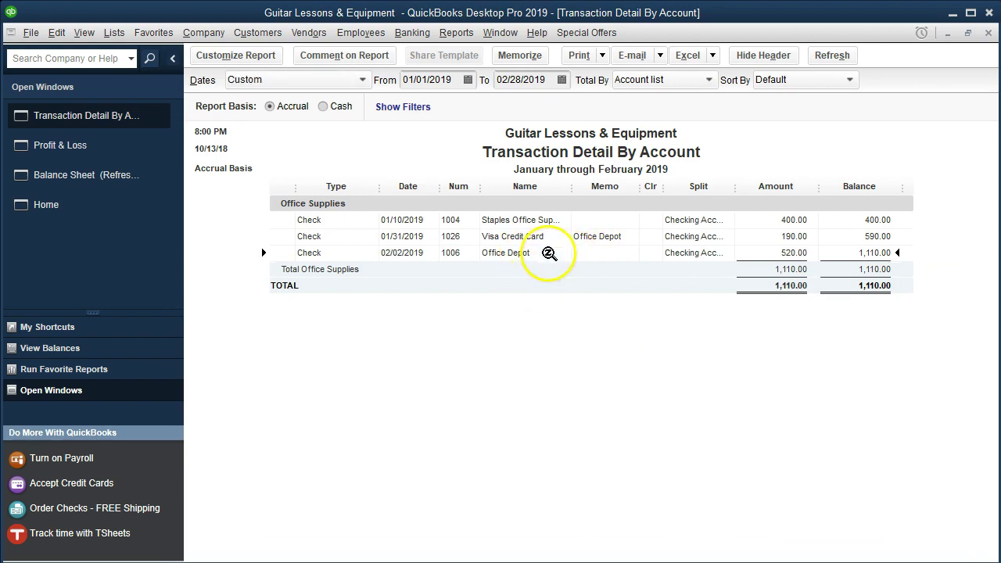
View the Visa Credit Card check from the Office Supplies transaction detail, and close both to return to the Profit & Loss report.
{"action": "double_click", "coordinate": [771, 234]}
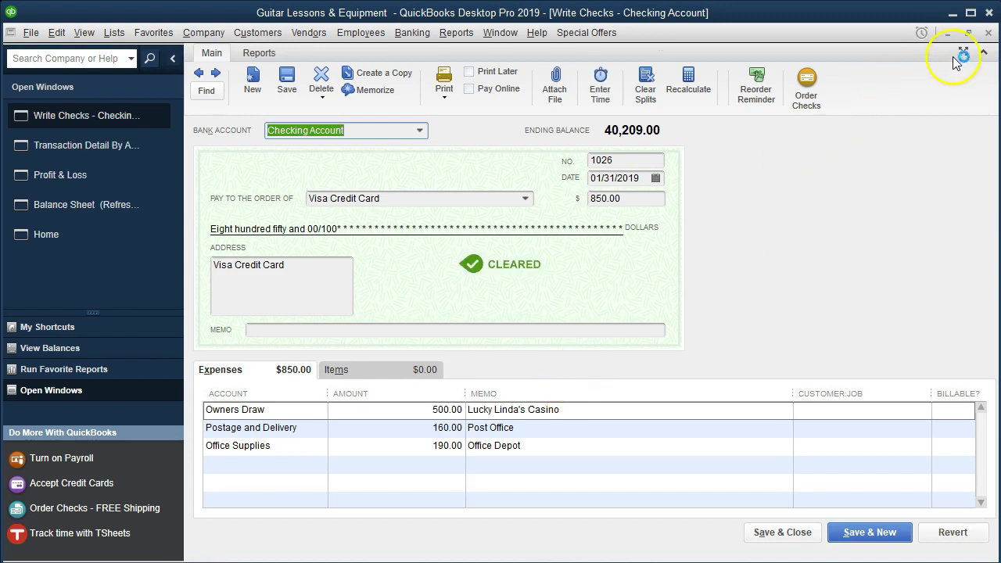
{"action": "left_click", "coordinate": [988, 33]}
{"action": "left_click", "coordinate": [988, 33]}
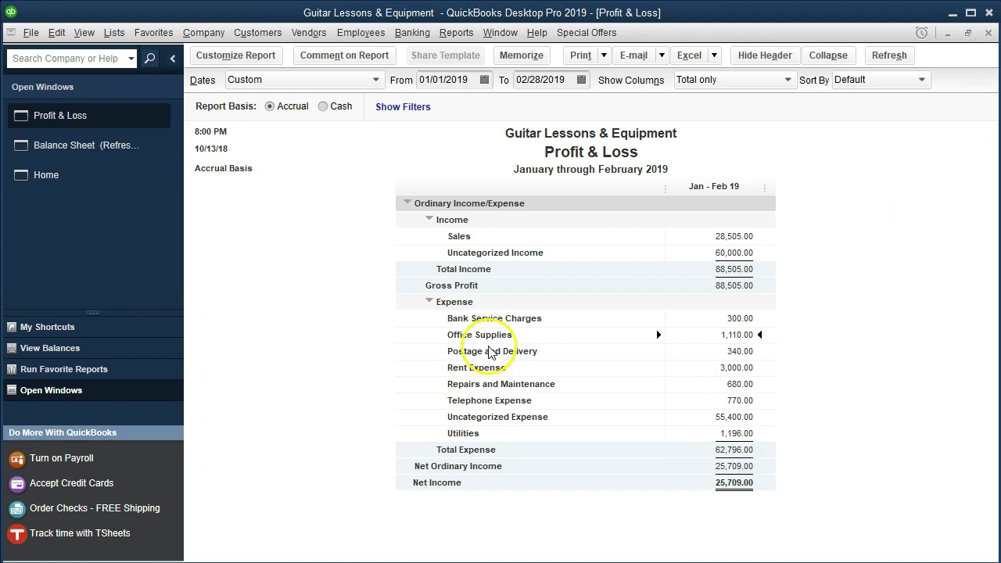
Examine the Owners Draw and equity amounts on the Balance Sheet, and return to the Profit & Loss report.
{"action": "left_click", "coordinate": [117, 148]}
{"action": "left_click", "coordinate": [296, 211]}
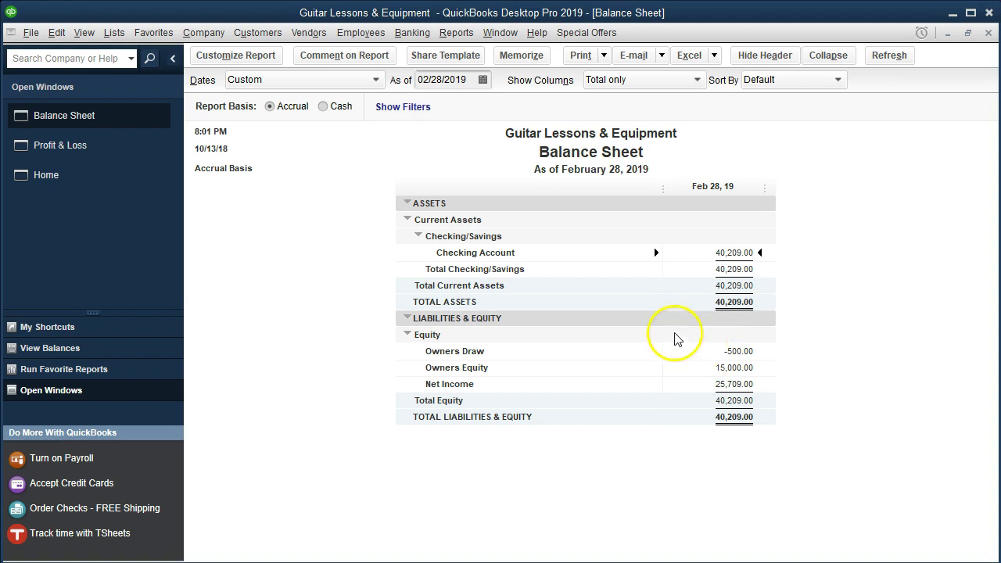
{"action": "left_click", "coordinate": [77, 153]}
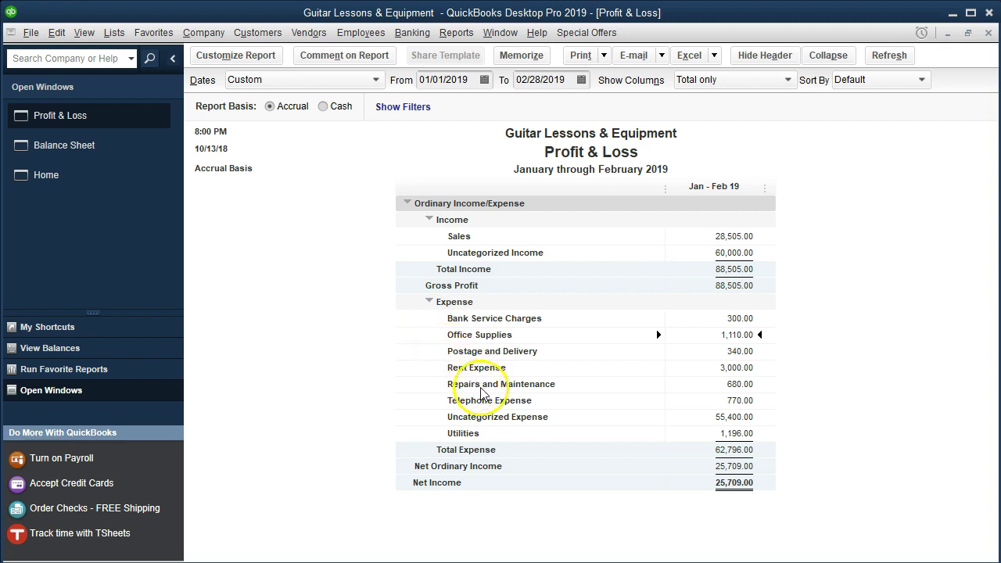
Drill down into the Uncategorized Expense amount and open the Visa Credit Card check dated 02/12/2019.
{"action": "double_click", "coordinate": [713, 415]}
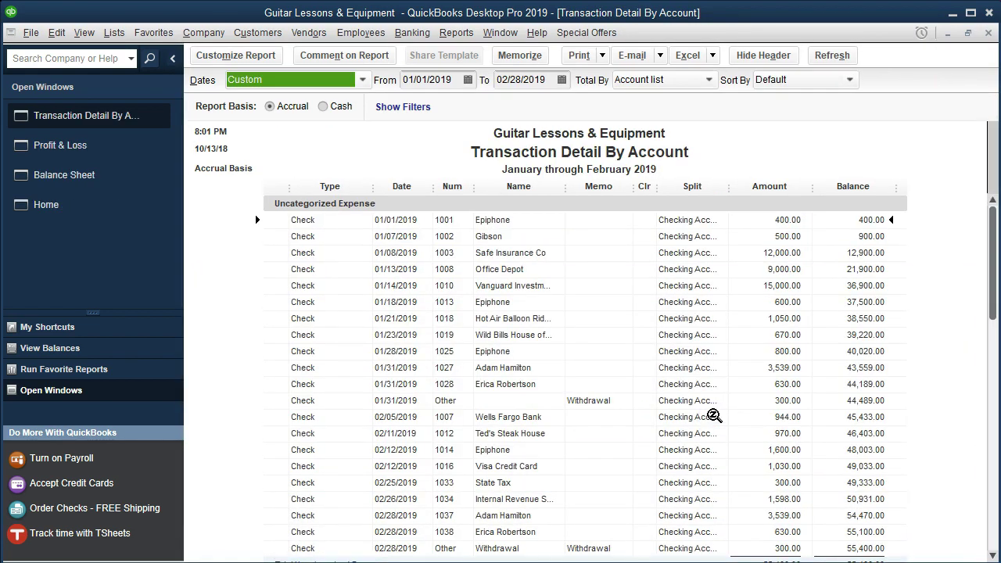
{"action": "scroll", "coordinate": [713, 415], "scroll_direction": "down", "scroll_amount": 1}
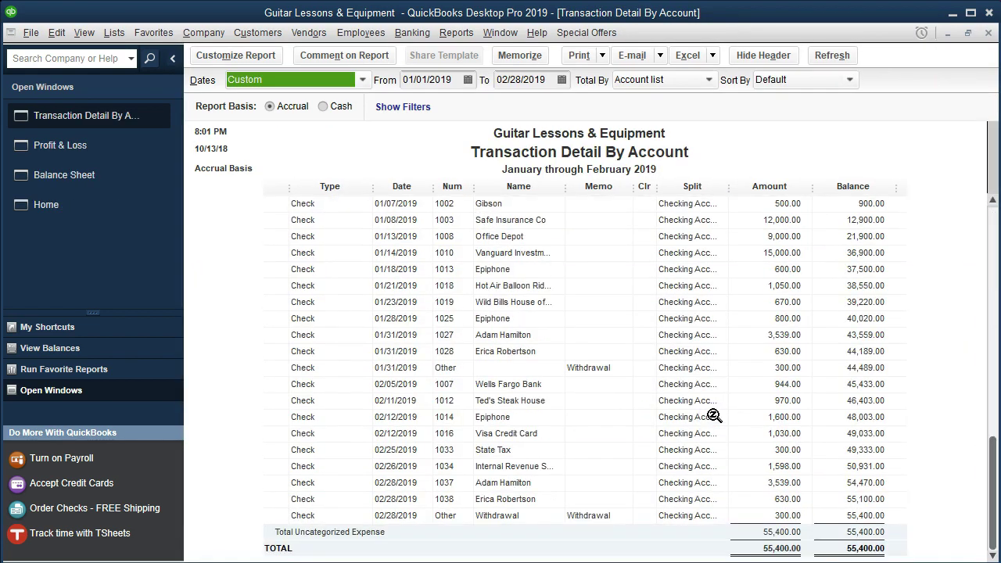
{"action": "left_click", "coordinate": [587, 425]}
{"action": "left_click", "coordinate": [754, 434]}
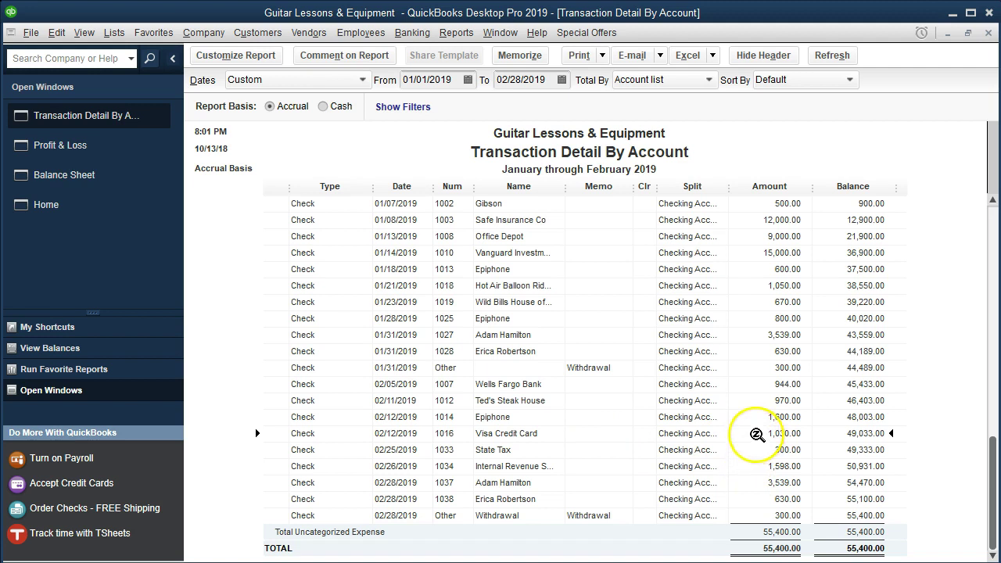
{"action": "key", "text": "ctrl+w"}
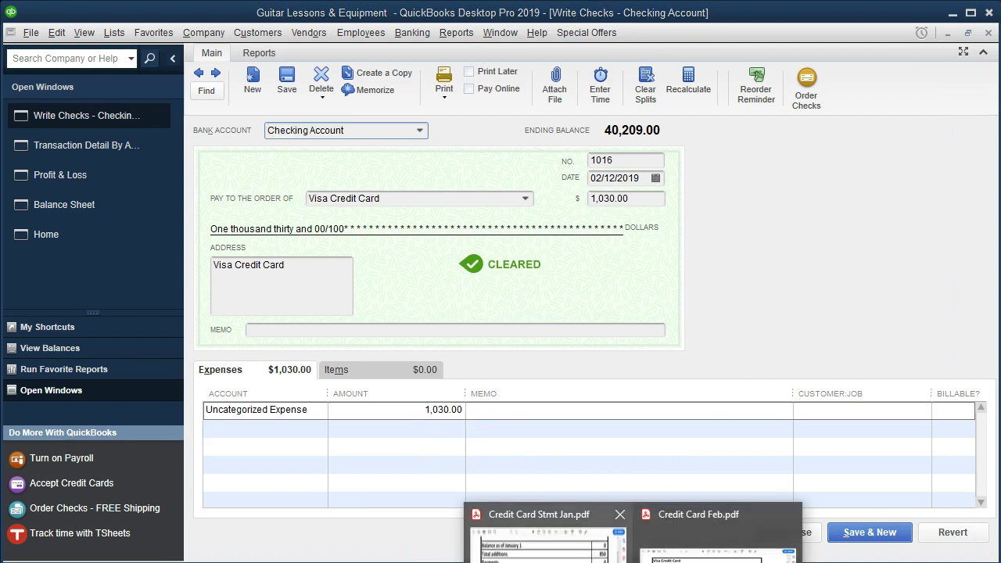
Examine the February credit card statement's balances and itemized charges in Adobe Acrobat Reader, and return to the check in QuickBooks.
{"action": "left_click", "coordinate": [547, 539]}
{"action": "mouse_move", "coordinate": [617, 556]}
{"action": "left_click", "coordinate": [645, 547]}
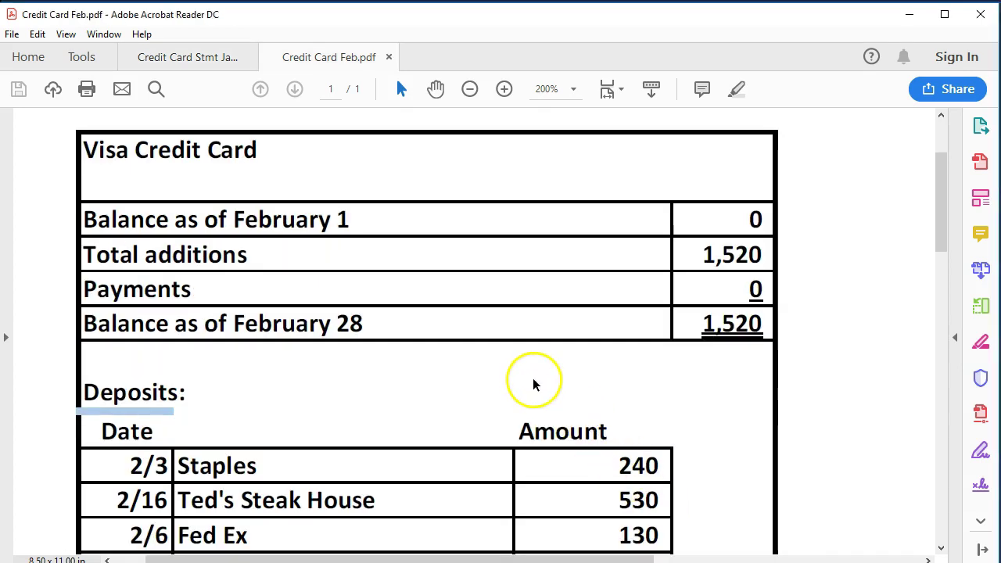
{"action": "scroll", "coordinate": [529, 375], "scroll_direction": "down", "scroll_amount": 2}
{"action": "scroll", "coordinate": [529, 376], "scroll_direction": "down", "scroll_amount": 1}
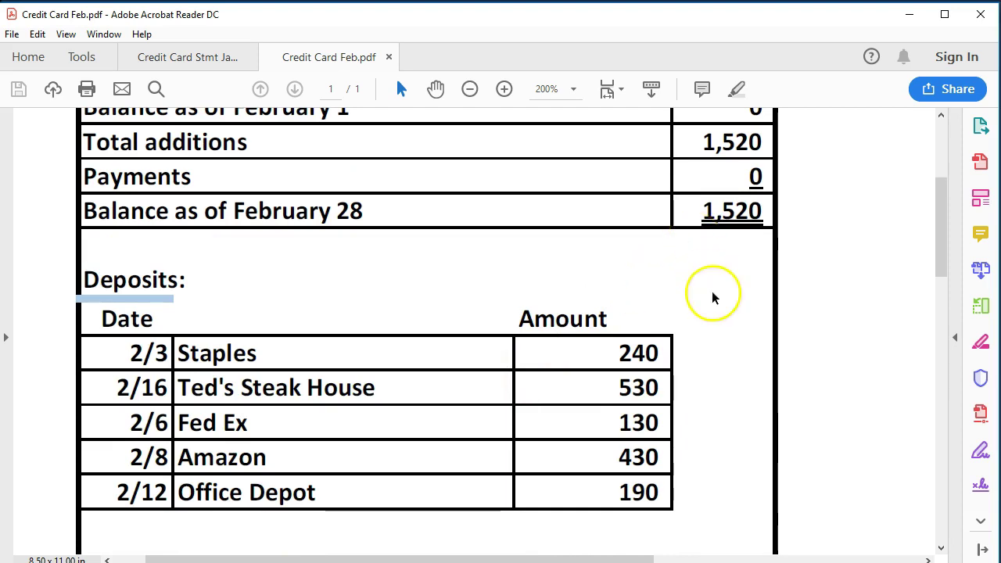
{"action": "scroll", "coordinate": [702, 353], "scroll_direction": "down", "scroll_amount": 1}
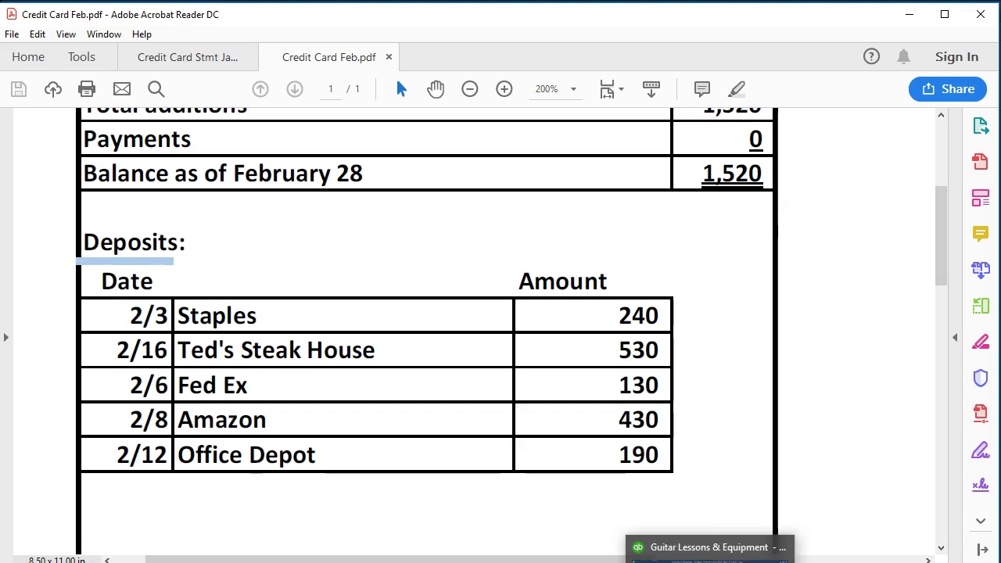
{"action": "left_click", "coordinate": [688, 547]}
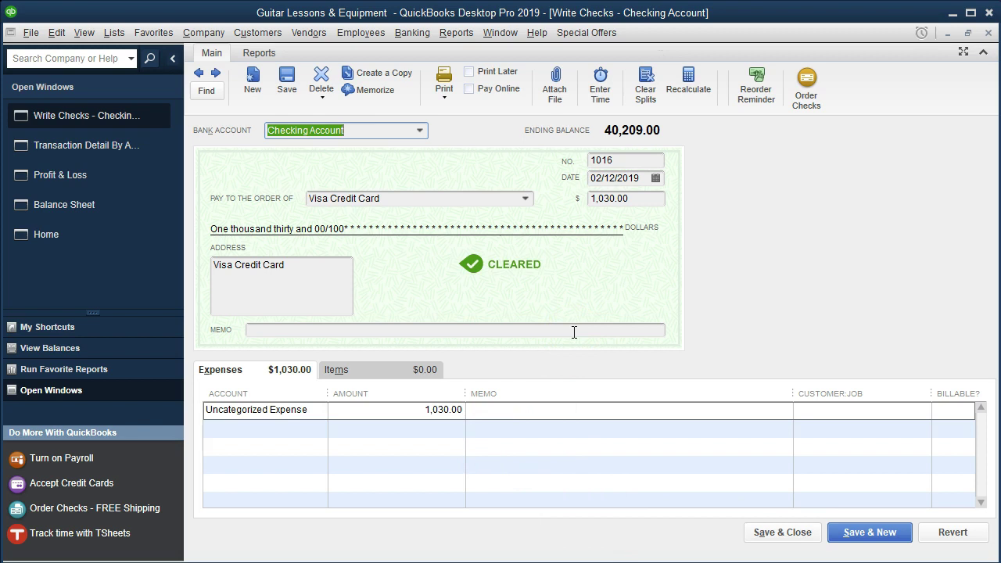
Open the splits of the 02/12/2019 Visa Credit Card payment in the Checking Account register and clear the first line's account.
{"action": "left_click", "coordinate": [412, 33]}
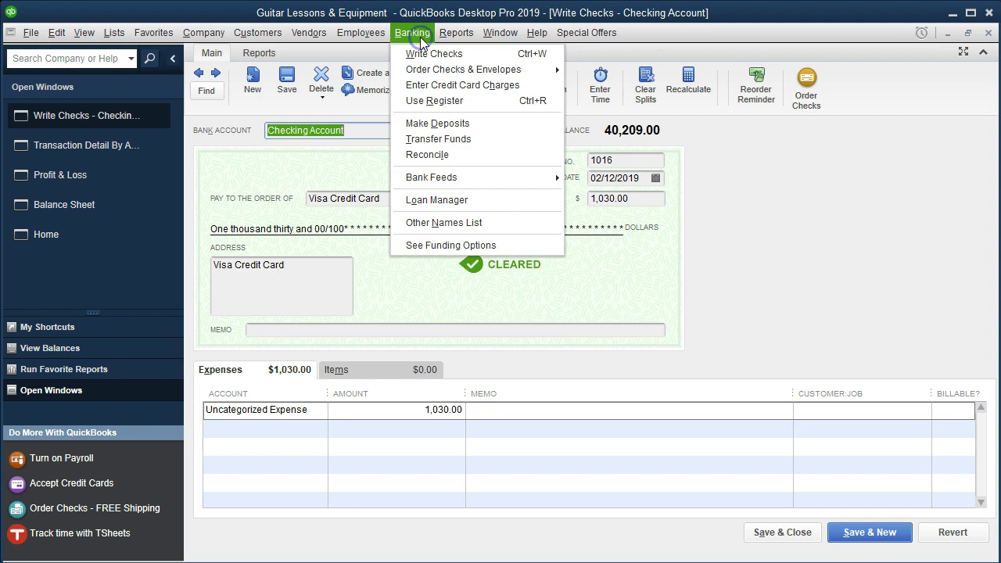
{"action": "left_click", "coordinate": [494, 101]}
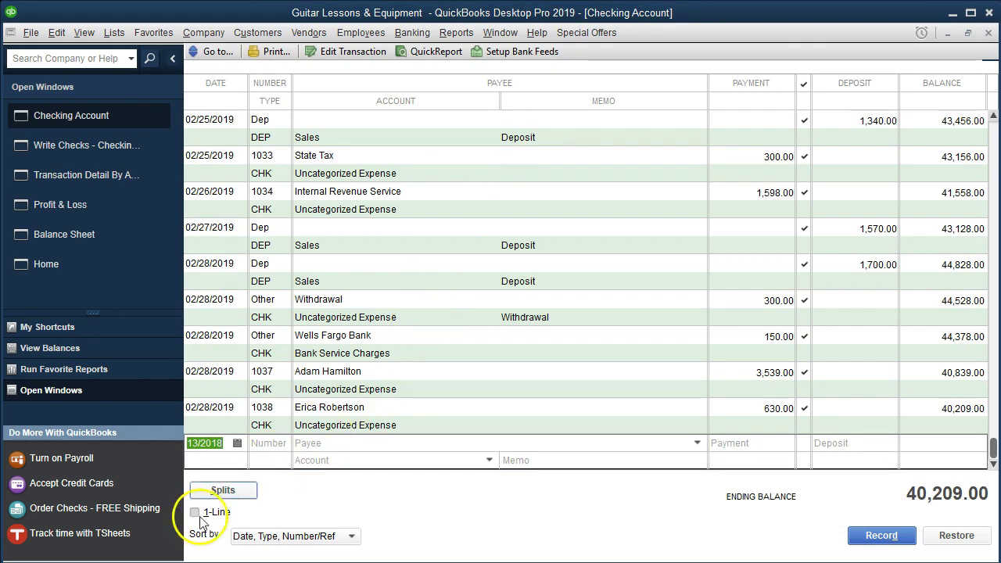
{"action": "scroll", "coordinate": [361, 175], "scroll_direction": "up", "scroll_amount": 3}
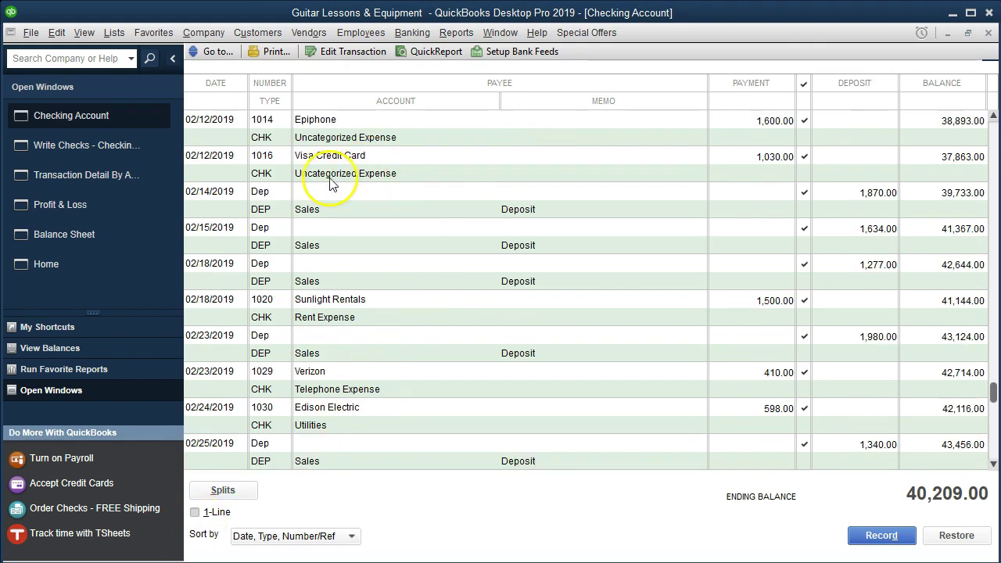
{"action": "left_click", "coordinate": [349, 178]}
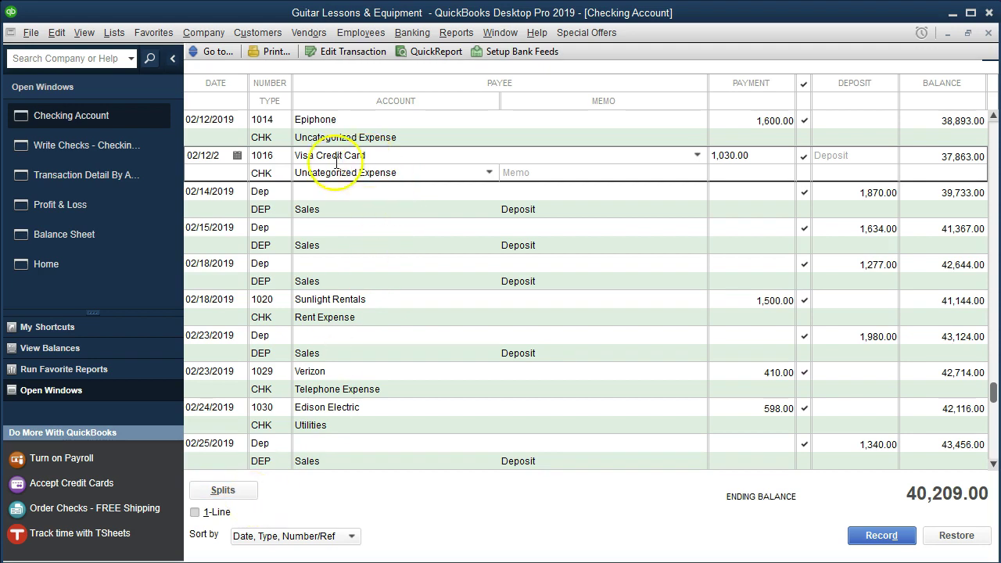
{"action": "left_click", "coordinate": [254, 491]}
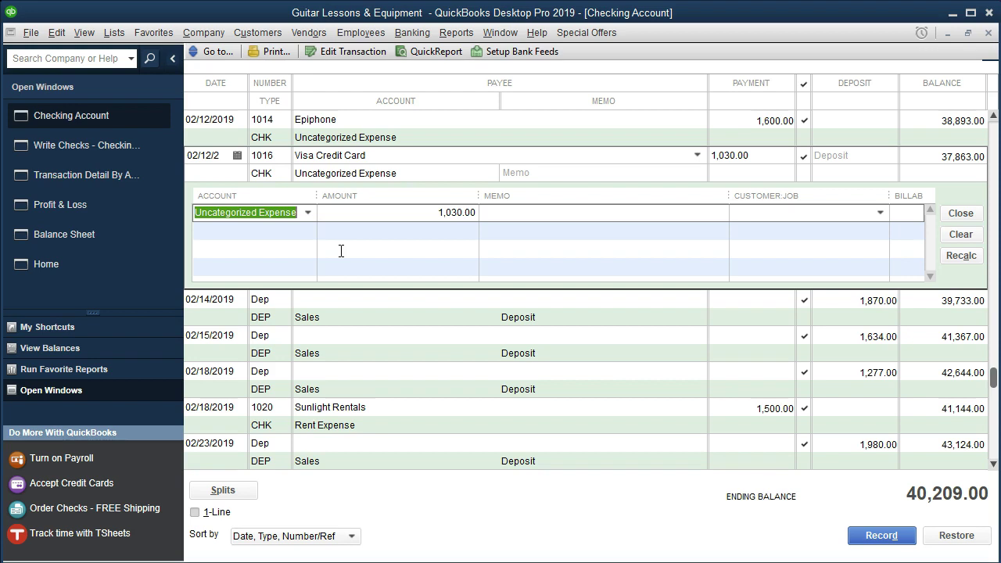
{"action": "key", "text": "BackSpace"}
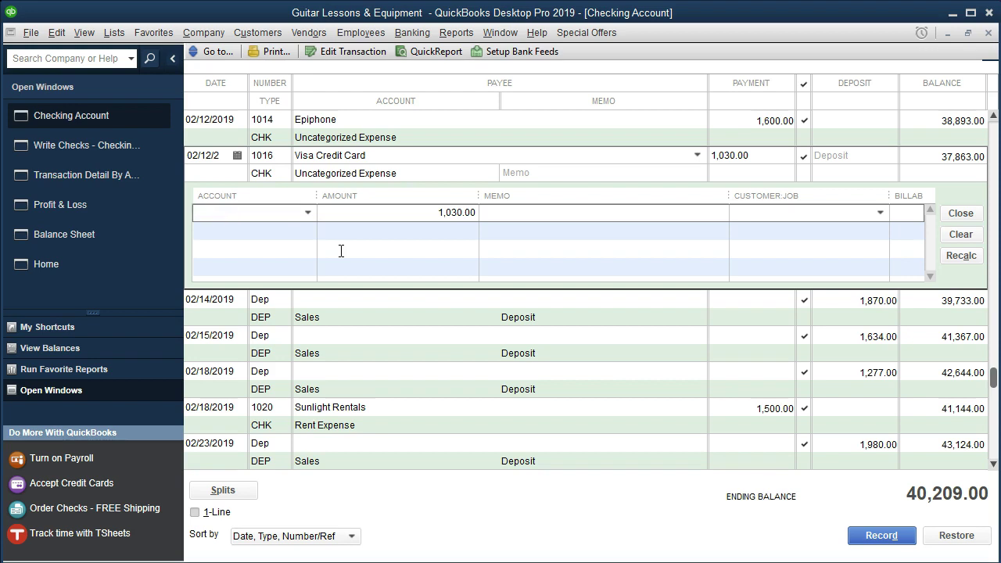
Switch to Adobe Acrobat Reader, close only the January credit card statement, and return to the splits in QuickBooks.
{"action": "mouse_move", "coordinate": [632, 562]}
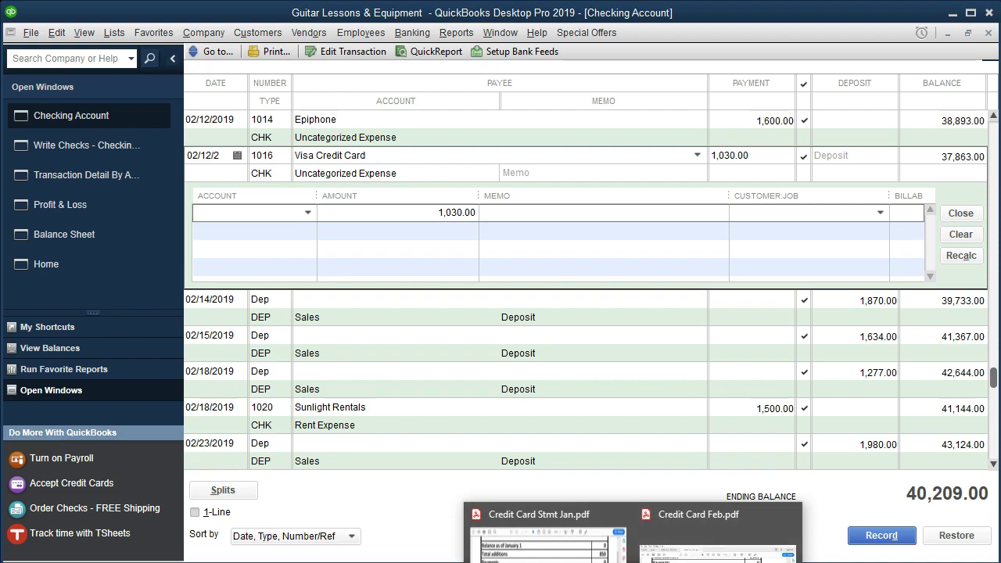
{"action": "left_click", "coordinate": [545, 539]}
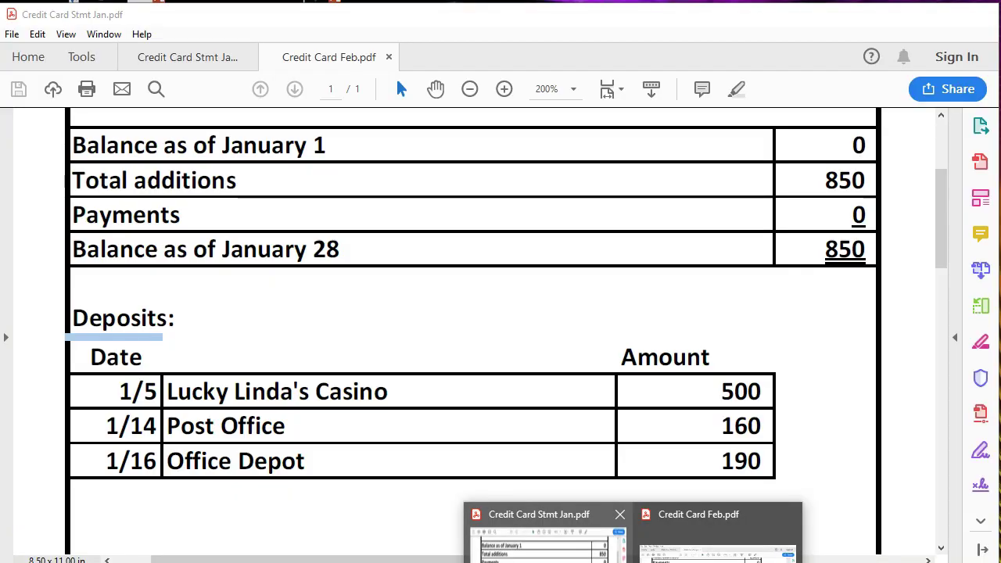
{"action": "left_click", "coordinate": [545, 539]}
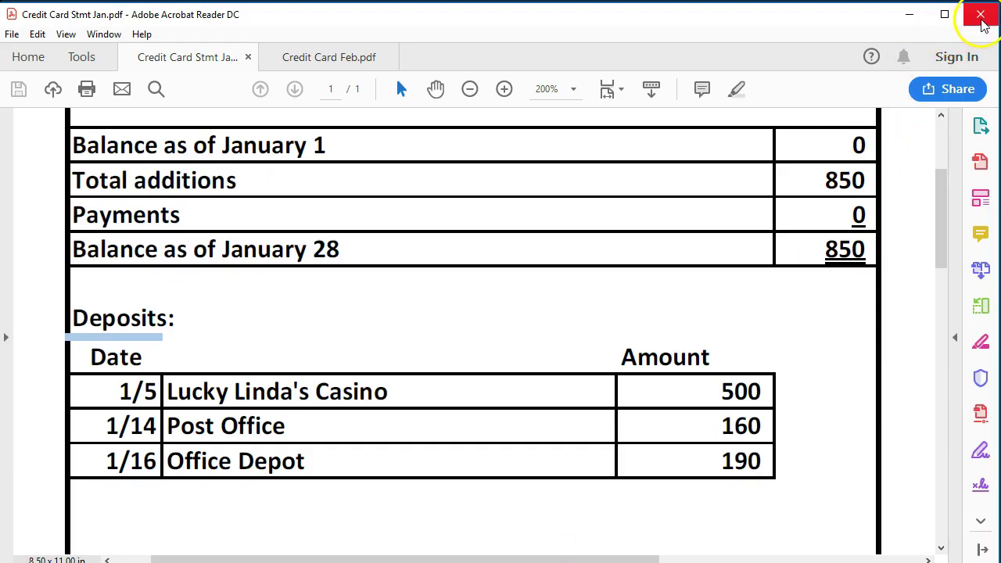
{"action": "left_click", "coordinate": [981, 17]}
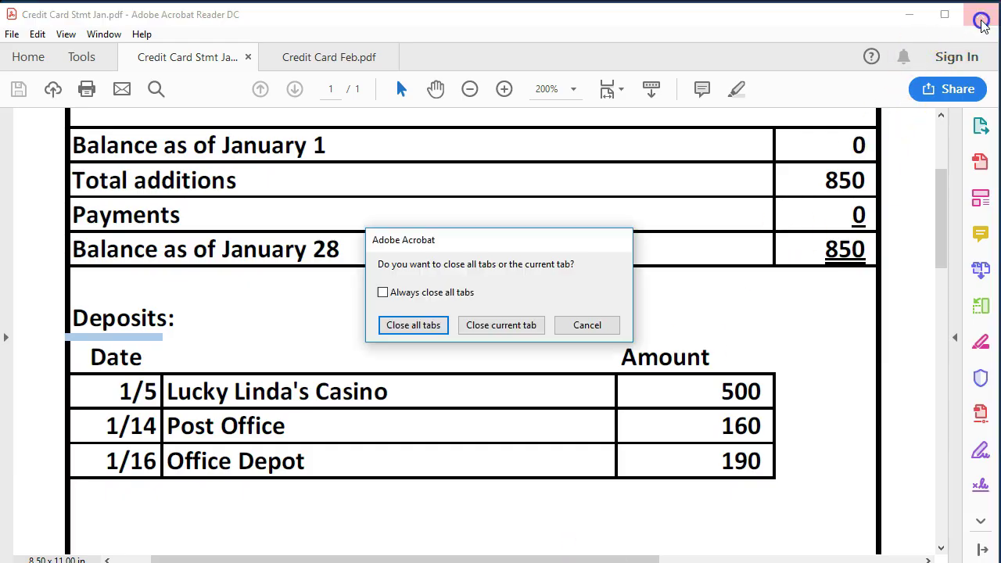
{"action": "left_click", "coordinate": [493, 327]}
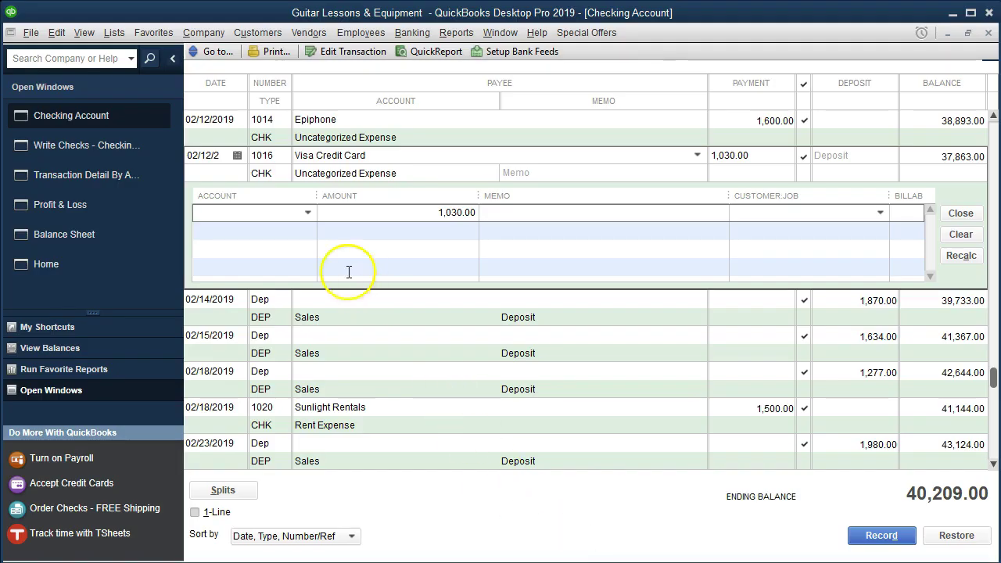
Fill in the first split line with the Office Supplies account, an amount of 240.00 and the memo Staples.
{"action": "type", "text": "Office Supplies"}
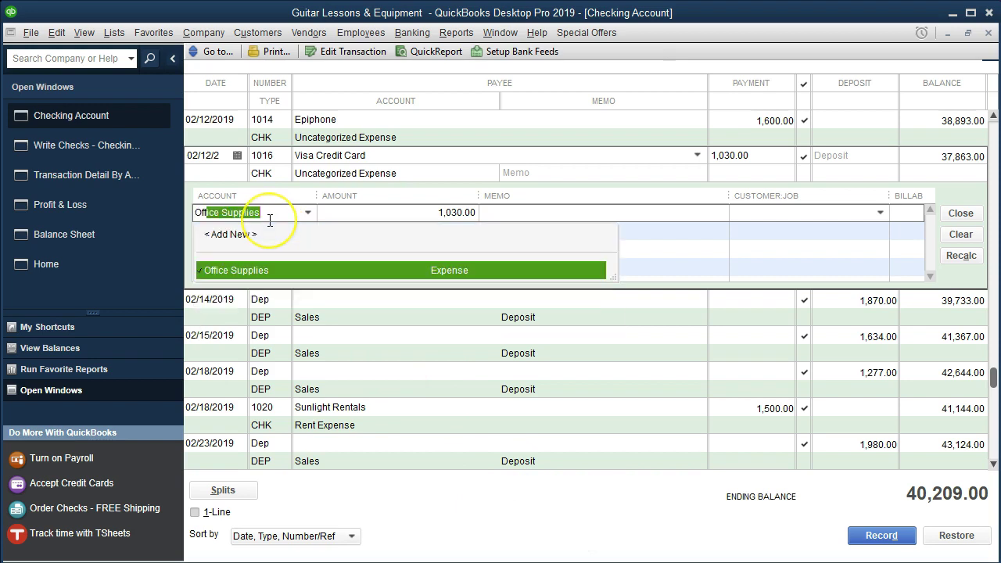
{"action": "key", "text": "Tab"}
{"action": "type", "text": "240.00"}
{"action": "key", "text": "Tab"}
{"action": "type", "text": "S"}
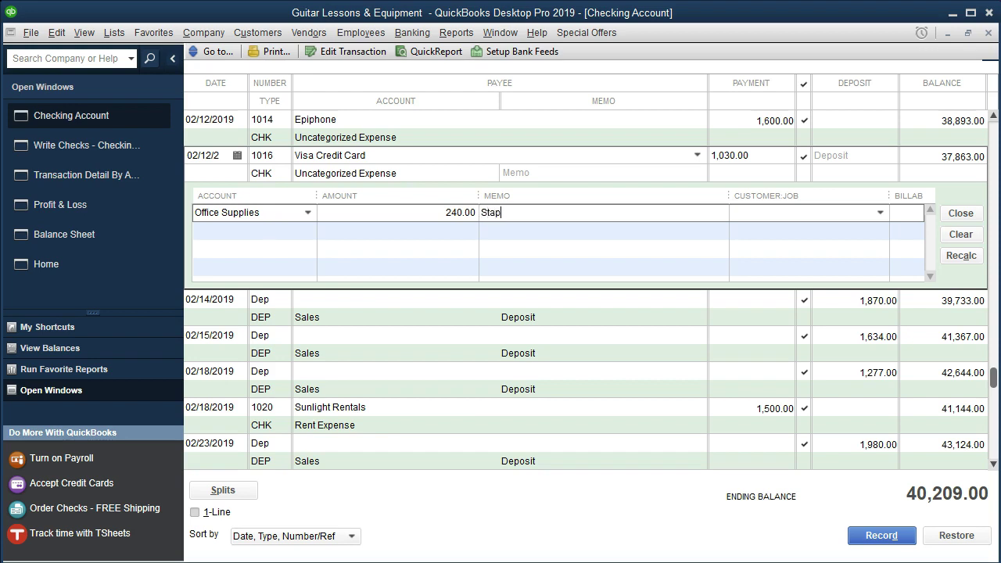
{"action": "left_click", "coordinate": [239, 209]}
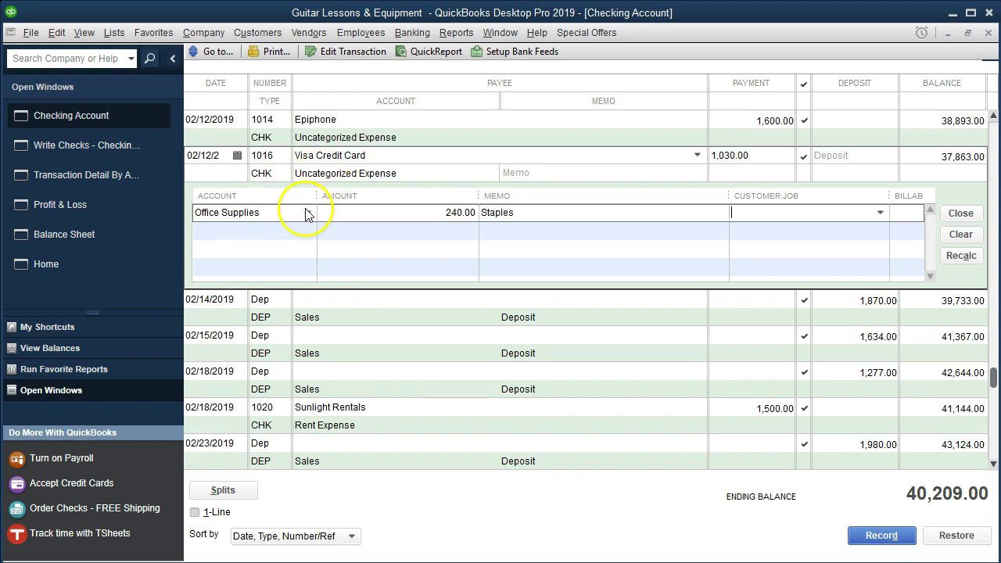
{"action": "left_click", "coordinate": [307, 212]}
{"action": "left_click", "coordinate": [309, 215]}
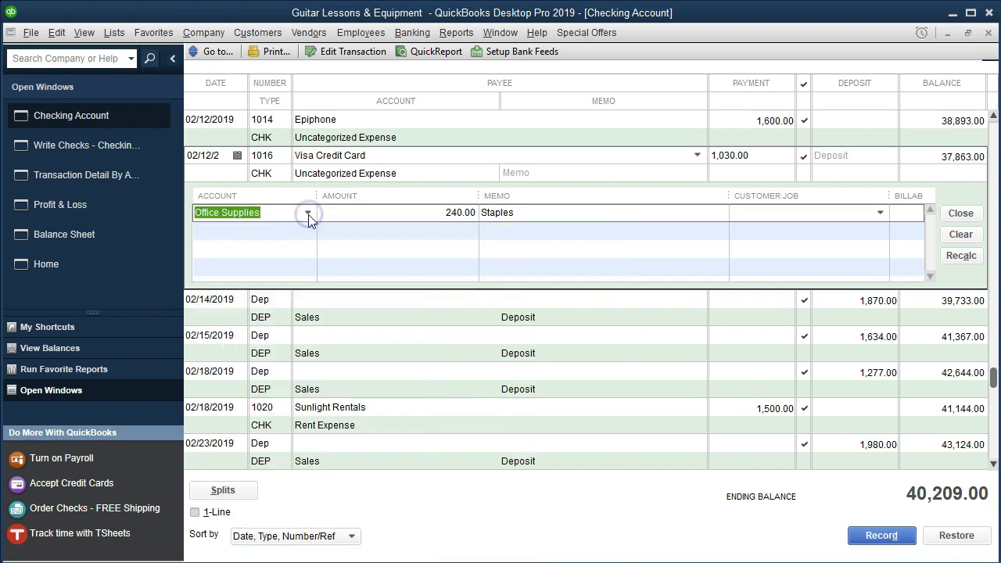
{"action": "left_click", "coordinate": [299, 232]}
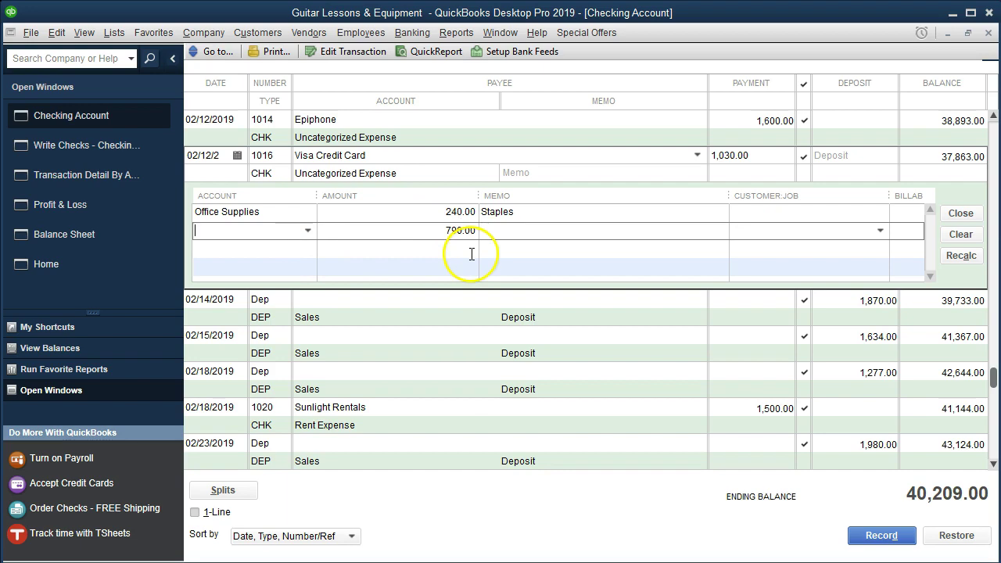
Check the next charge on the February credit card statement and assign the second split line to Owners Draw.
{"action": "key", "text": "alt+Tab"}
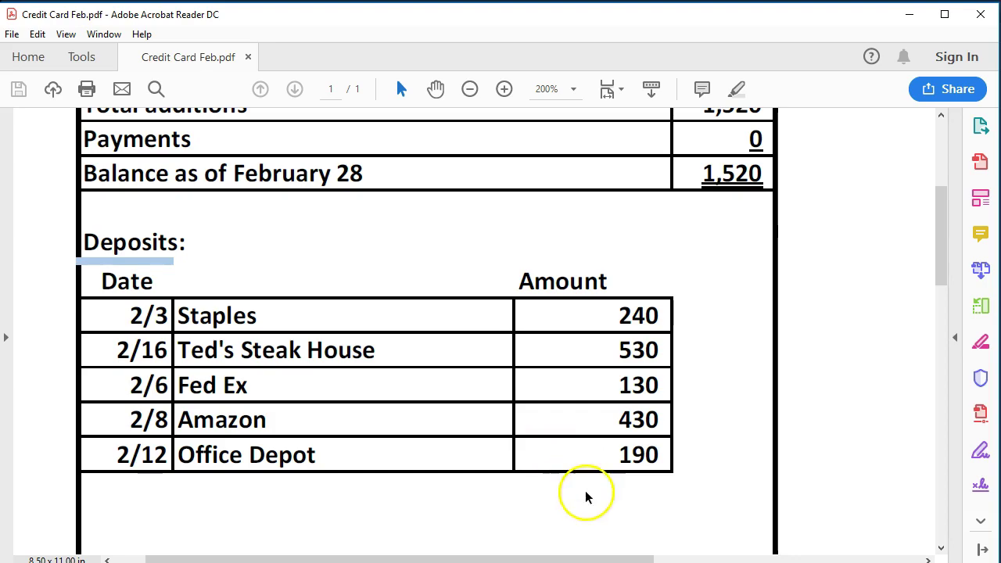
{"action": "key", "text": "alt+Tab"}
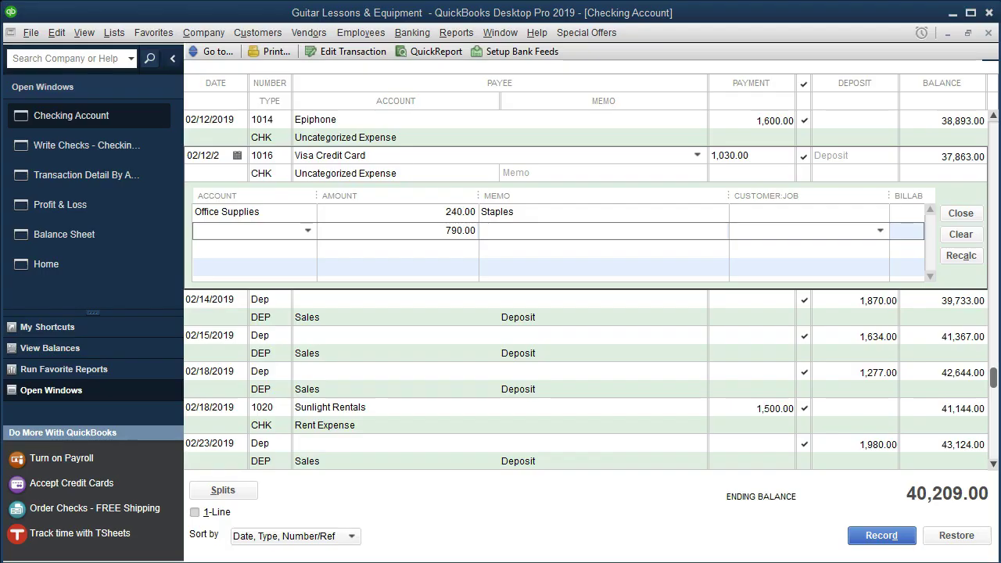
{"action": "left_click", "coordinate": [248, 231]}
{"action": "left_click", "coordinate": [304, 233]}
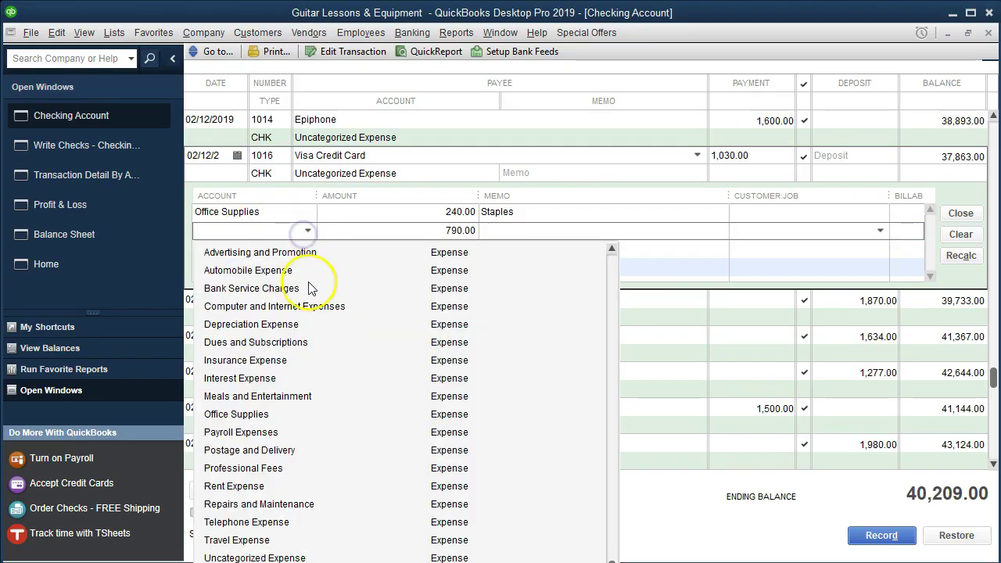
{"action": "scroll", "coordinate": [324, 346], "scroll_direction": "up", "scroll_amount": 4}
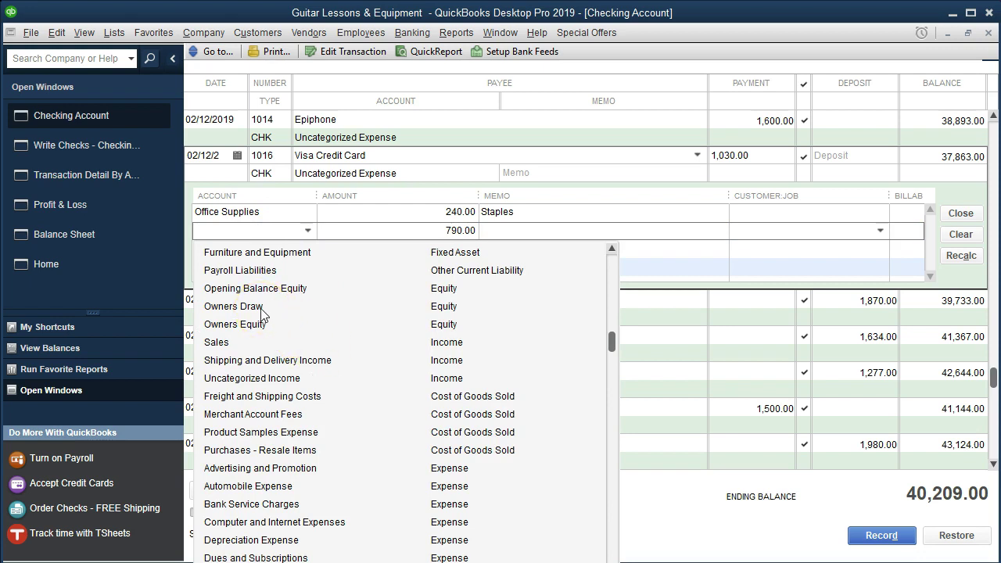
{"action": "left_click", "coordinate": [233, 305]}
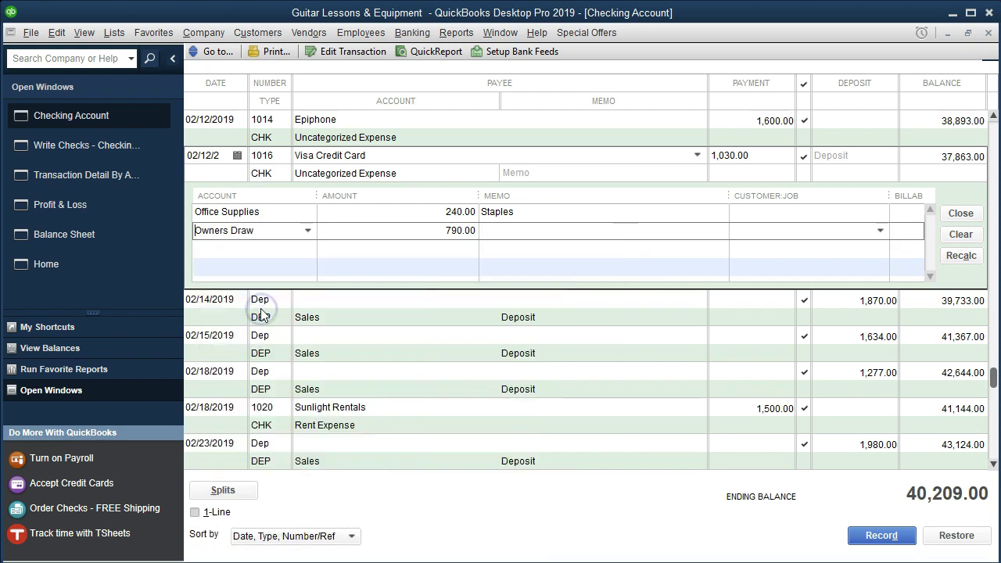
Set the Owners Draw split line's amount to 530 and enter the memo "Tets's Steak House".
{"action": "key", "text": "Tab"}
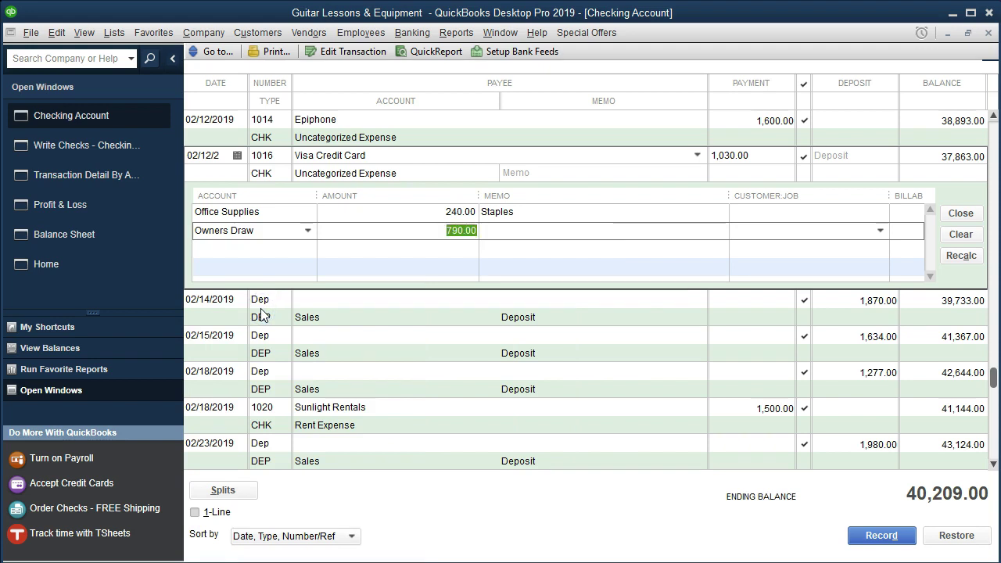
{"action": "type", "text": "530"}
{"action": "key", "text": "Tab"}
{"action": "type", "text": "Tets"}
{"action": "type", "text": "'s Stea"}
{"action": "type", "text": "k H"}
{"action": "key", "text": "BackSpace"}
{"action": "type", "text": "House"}
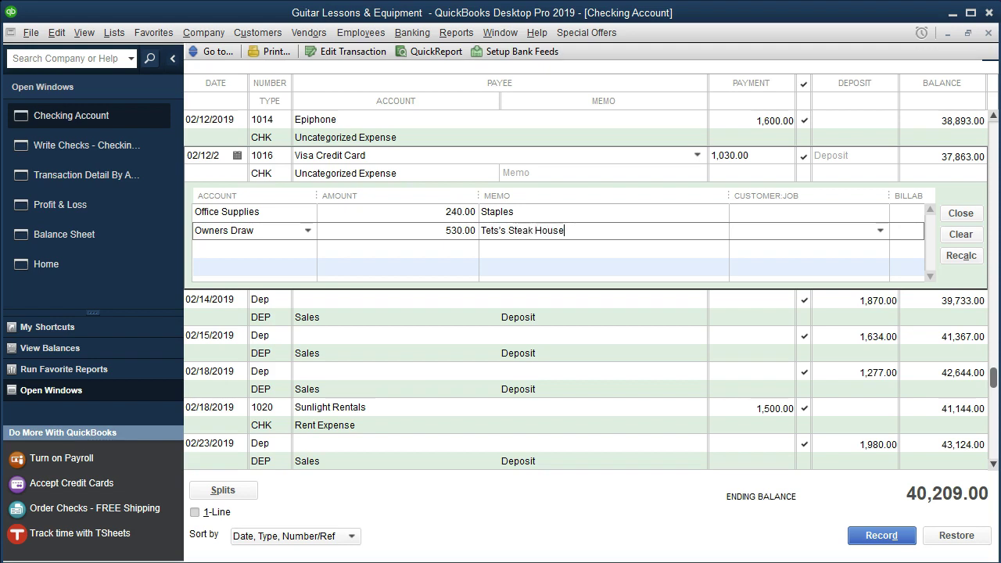
{"action": "key", "text": "Tab"}
{"action": "key", "text": "Tab"}
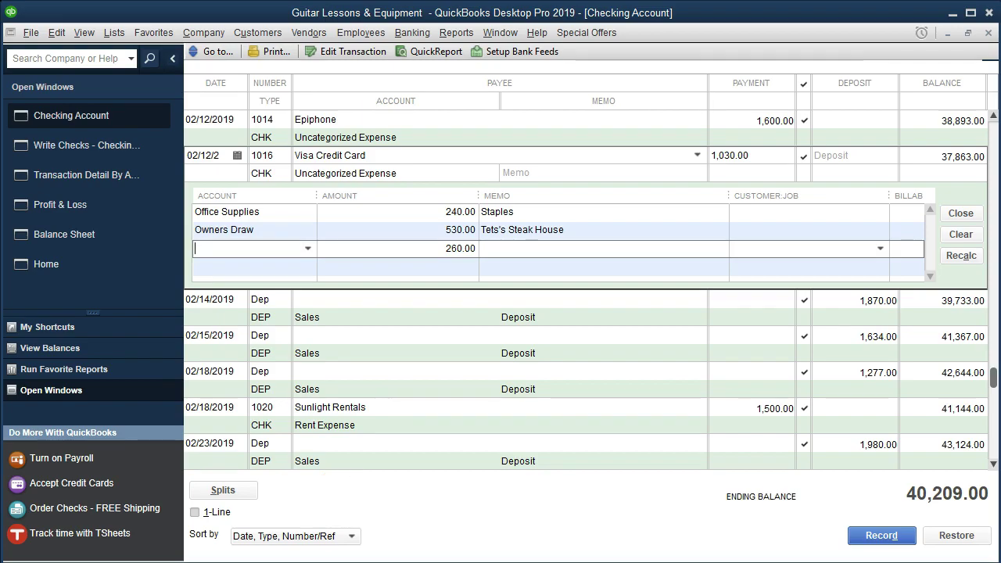
Check the Fed Ex charge on the February statement and fill the third split line with Postage and Delivery for 130.
{"action": "key", "text": "alt+Tab"}
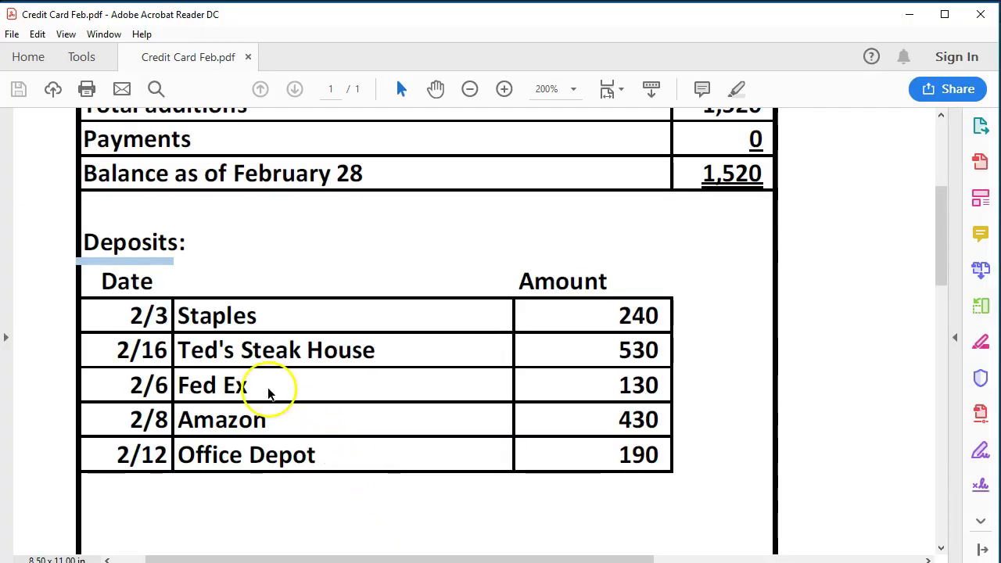
{"action": "key", "text": "alt+Tab"}
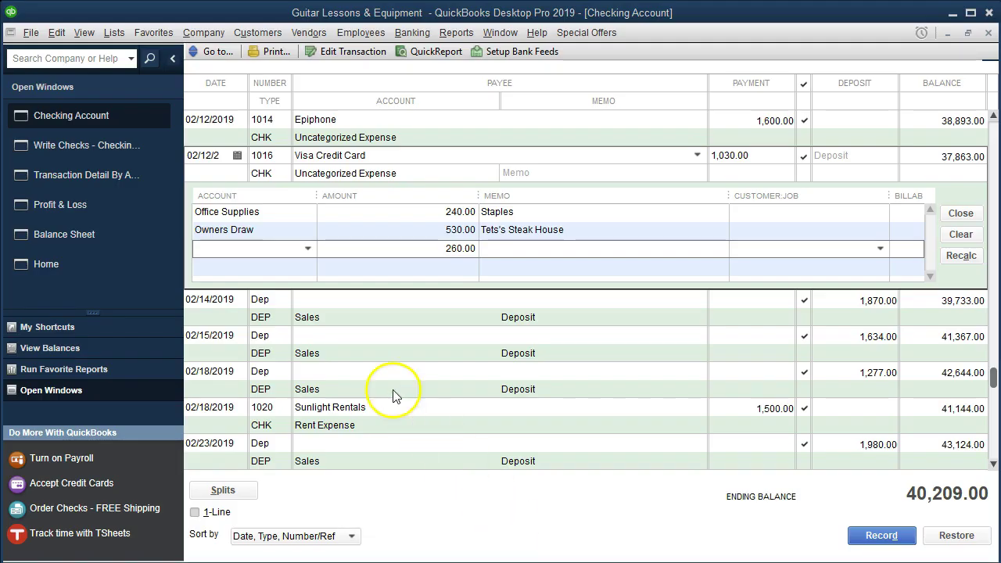
{"action": "left_click", "coordinate": [260, 250]}
{"action": "type", "text": "Postage and Delivery"}
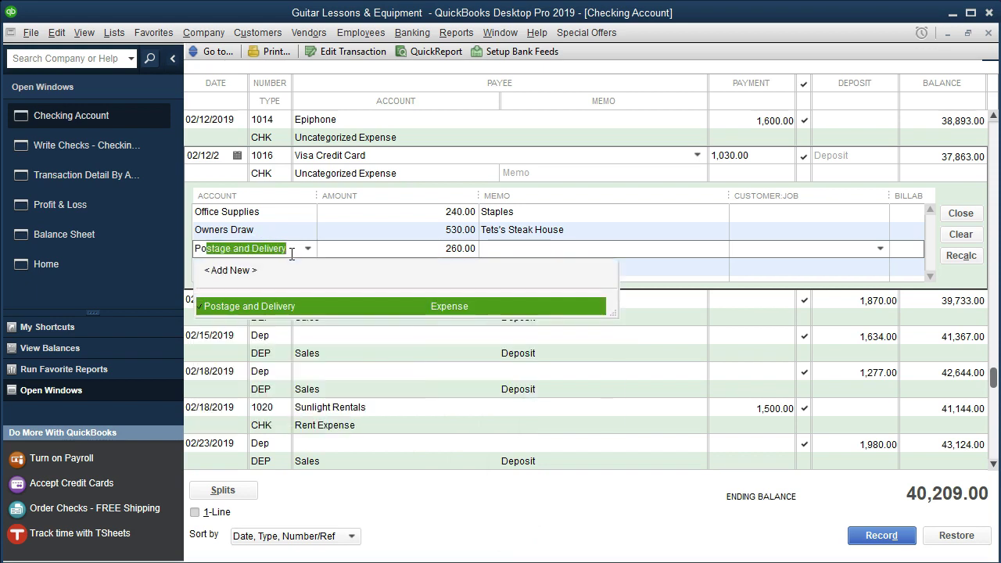
{"action": "key", "text": "Tab"}
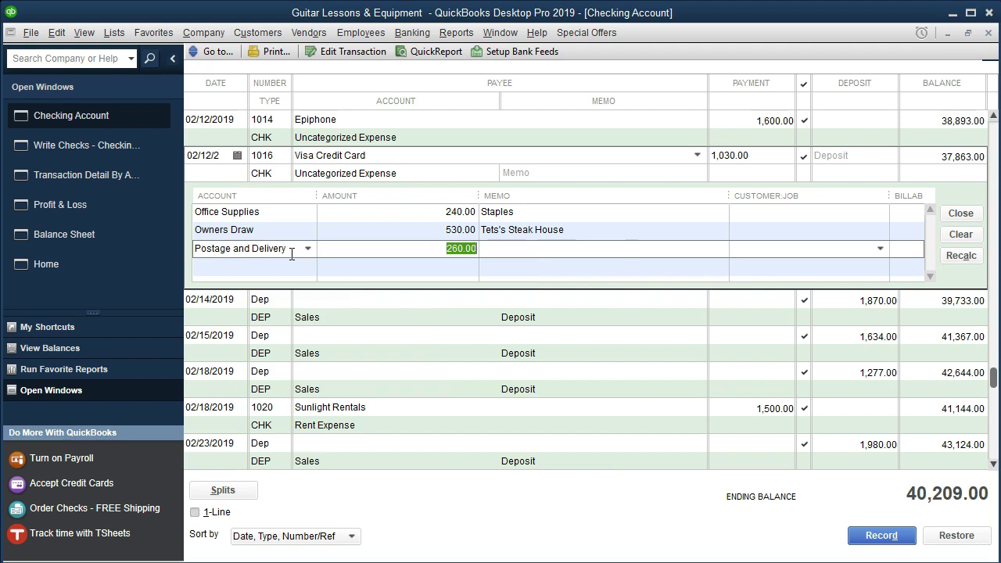
{"action": "type", "text": "130"}
{"action": "key", "text": "Tab"}
Change the Owners Draw line's memo to "Teds's Steak House" and enter the memo "Fed Ex" on the Postage and Delivery line.
{"action": "left_click_drag", "start_coordinate": [496, 231], "coordinate": [512, 179]}
{"action": "key", "text": "Right"}
{"action": "key", "text": "Delete"}
{"action": "type", "text": "d"}
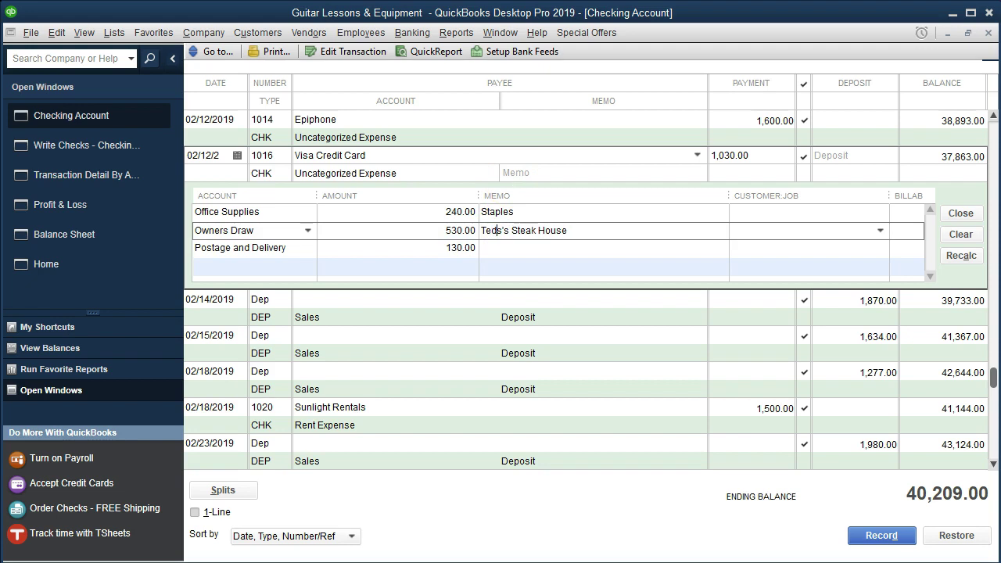
{"action": "left_click", "coordinate": [536, 248]}
{"action": "type", "text": "Fed Ex"}
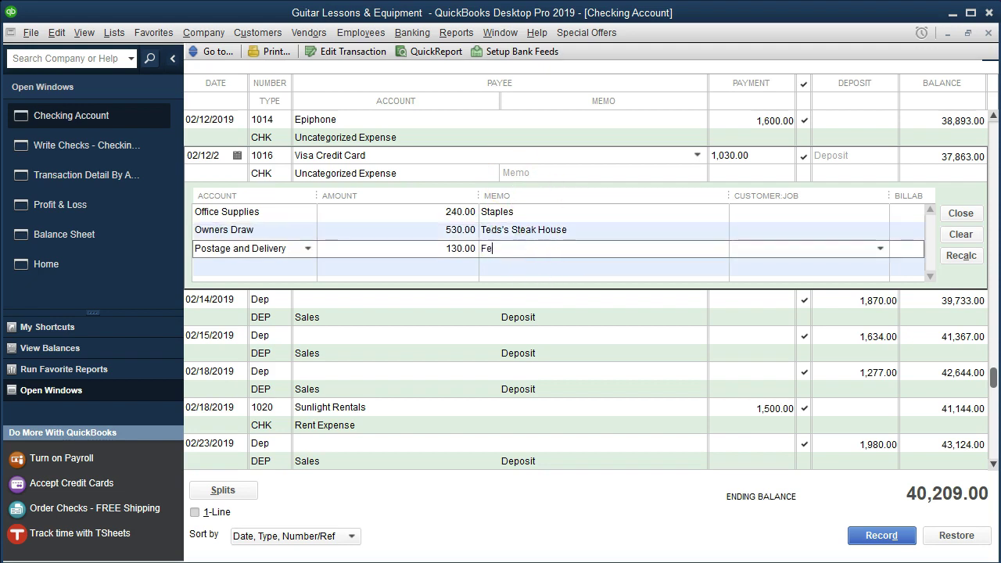
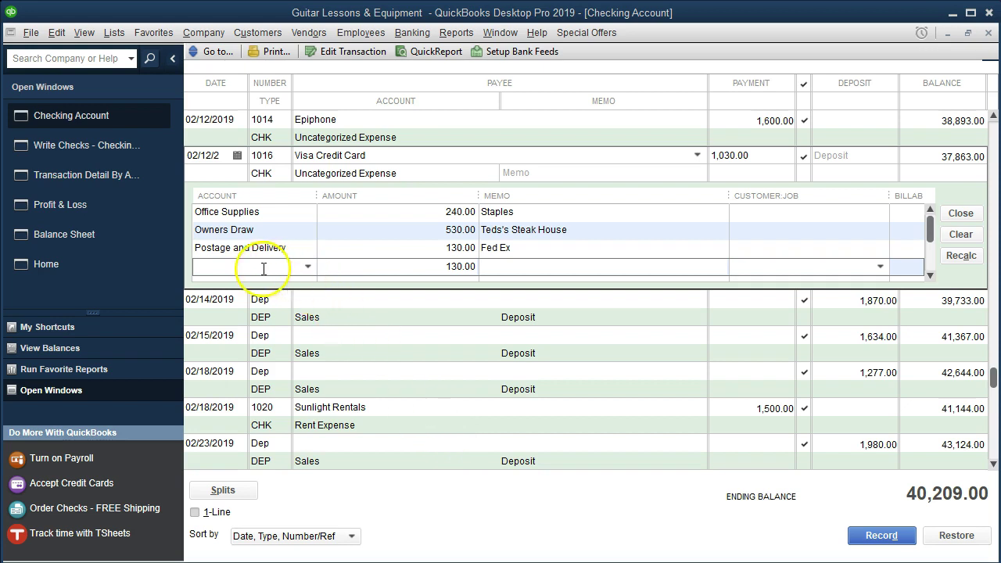
{"action": "type", "text": "am"}
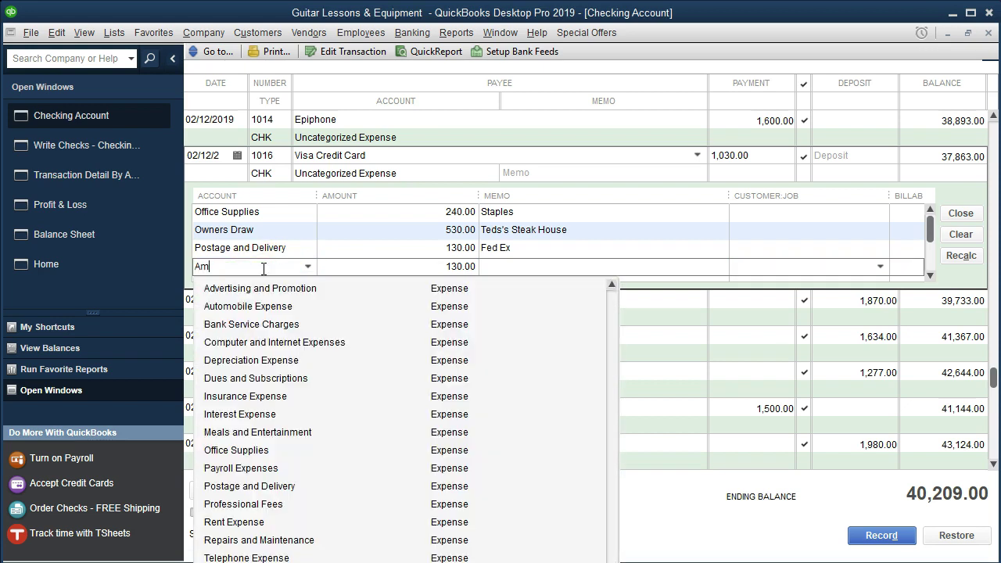
{"action": "type", "text": "azon"}
{"action": "key", "text": "BackSpace"}
{"action": "key", "text": "BackSpace"}
{"action": "key", "text": "BackSpace"}
{"action": "key", "text": "BackSpace"}
{"action": "key", "text": "BackSpace"}
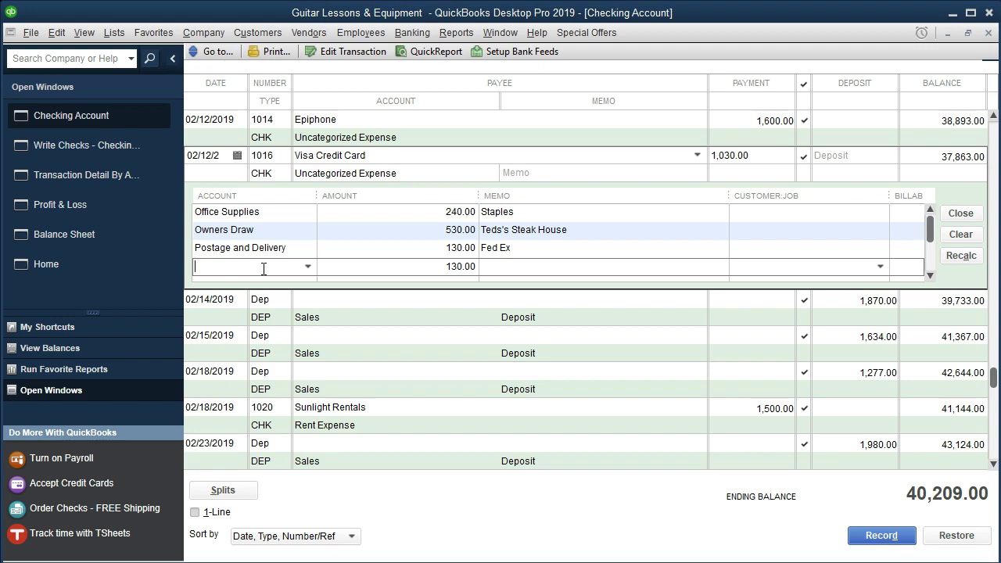
Fill the fourth split line with Office Supplies for 430 and the memo "Amazon".
{"action": "type", "text": "Office Supplies"}
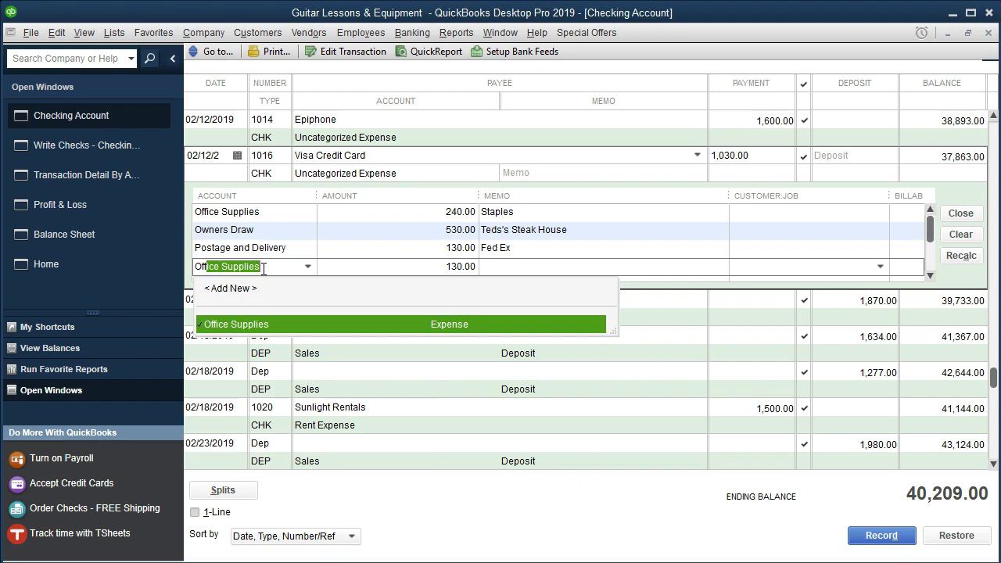
{"action": "key", "text": "Tab"}
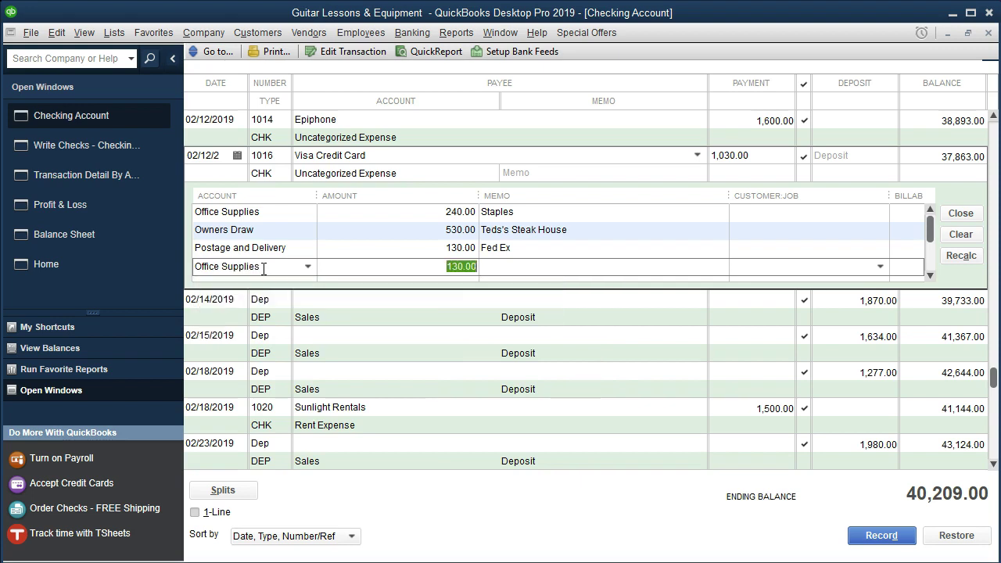
{"action": "left_click", "coordinate": [441, 275]}
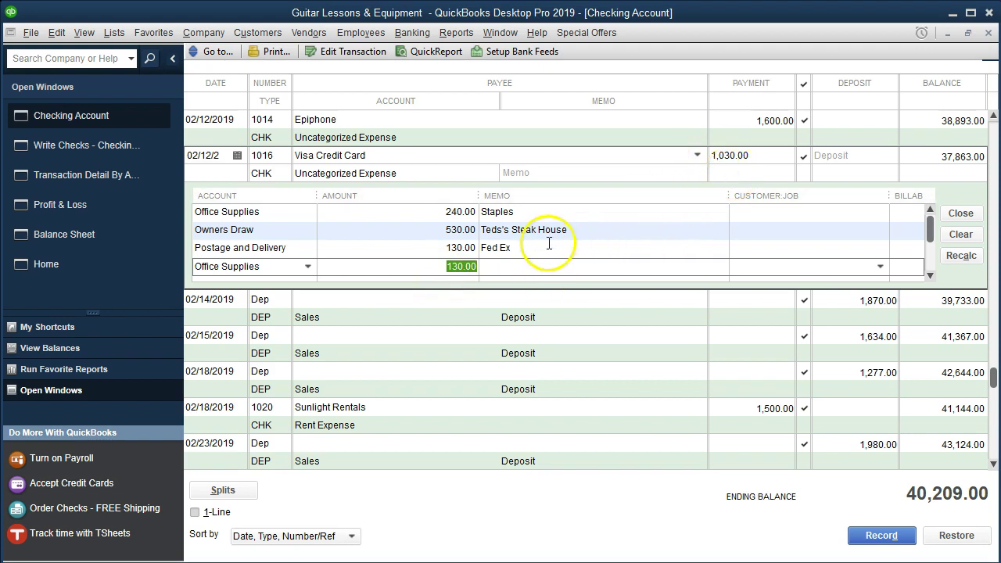
{"action": "type", "text": "430"}
{"action": "key", "text": "Tab"}
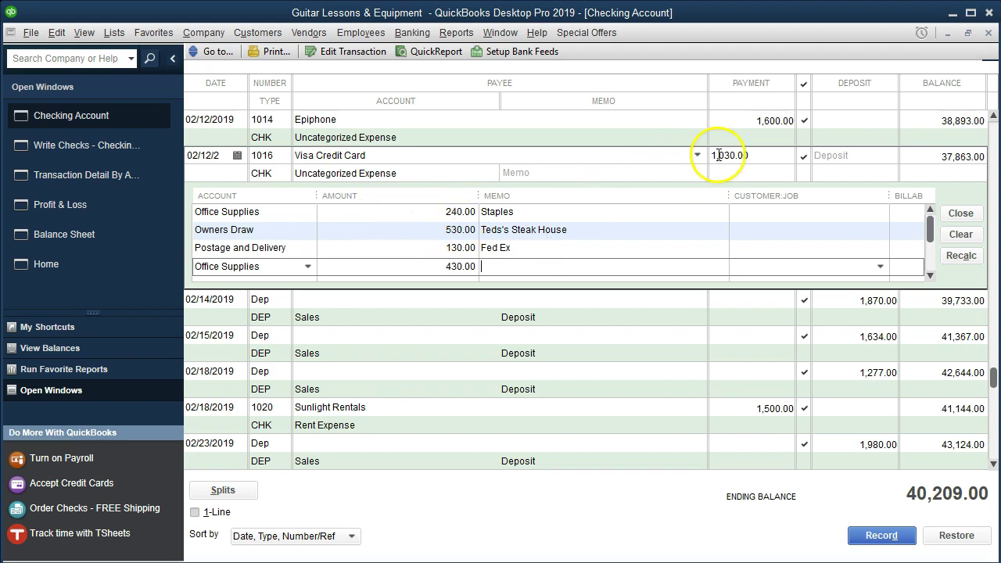
{"action": "type", "text": "Amazon"}
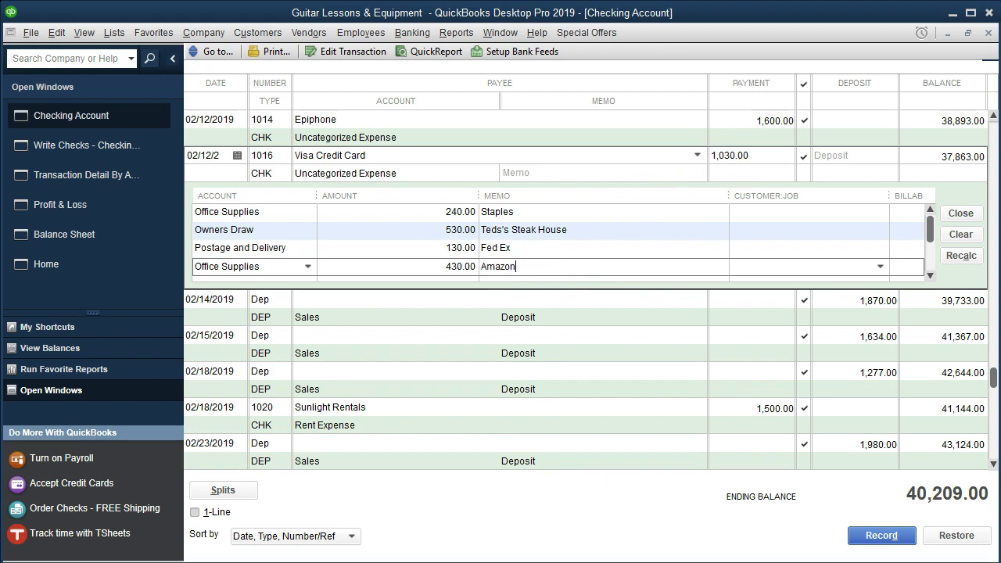
{"action": "key", "text": "Tab"}
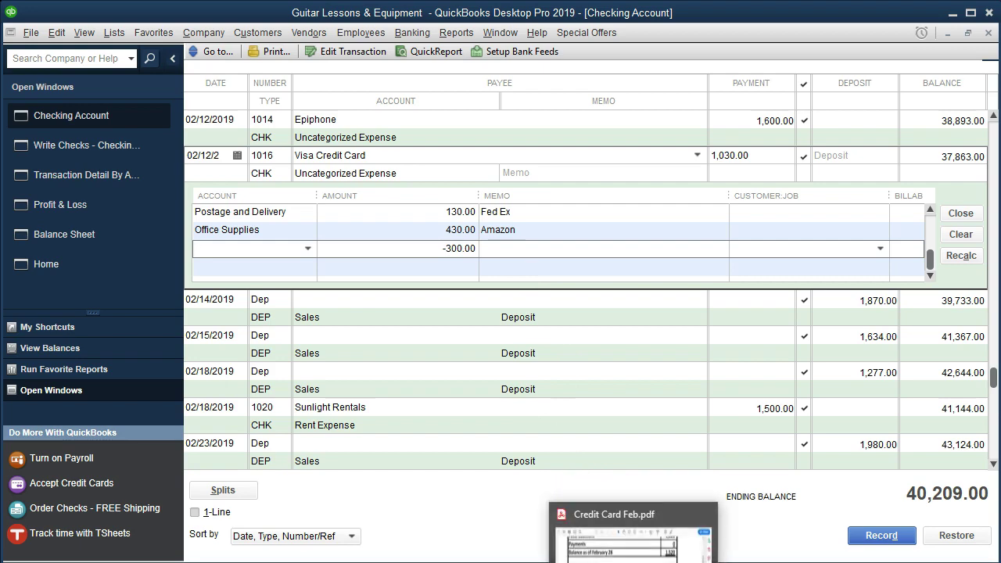
Check the last charge on the February statement and fill the fifth split line with Office Supplies for 190 and the memo "Office Depot".
{"action": "left_click", "coordinate": [631, 540]}
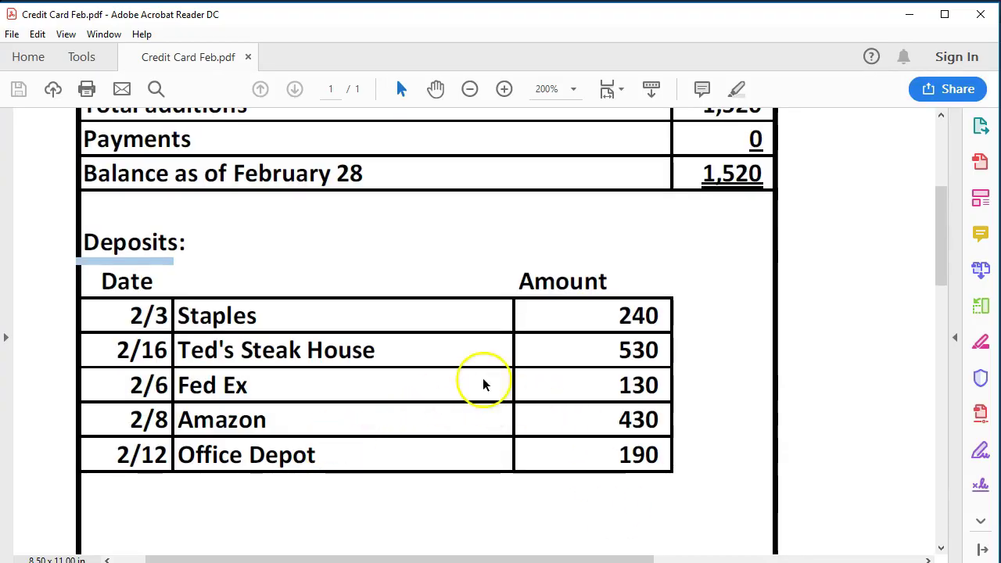
{"action": "left_click", "coordinate": [909, 14]}
{"action": "left_click", "coordinate": [245, 251]}
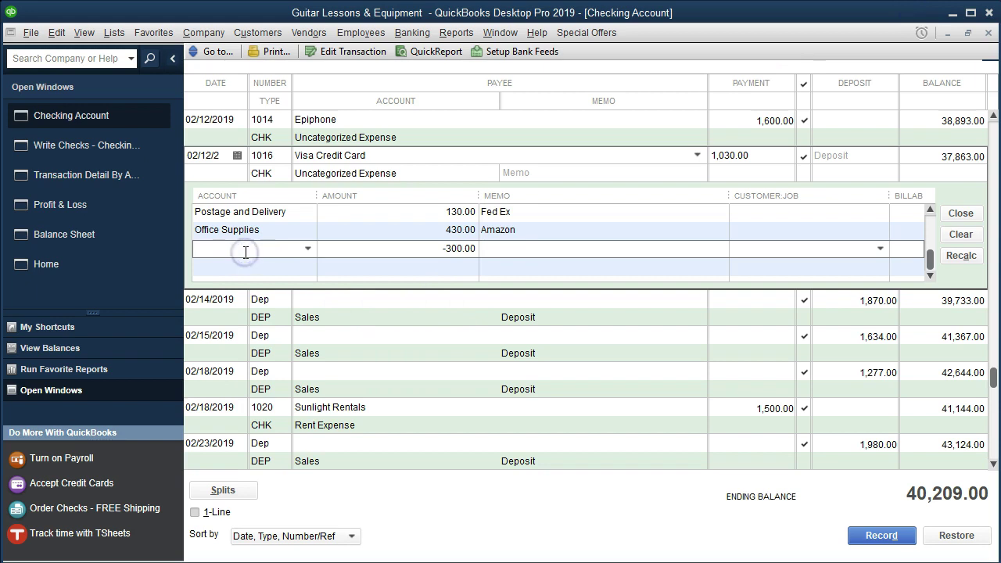
{"action": "type", "text": "Office Supplies"}
{"action": "key", "text": "Tab"}
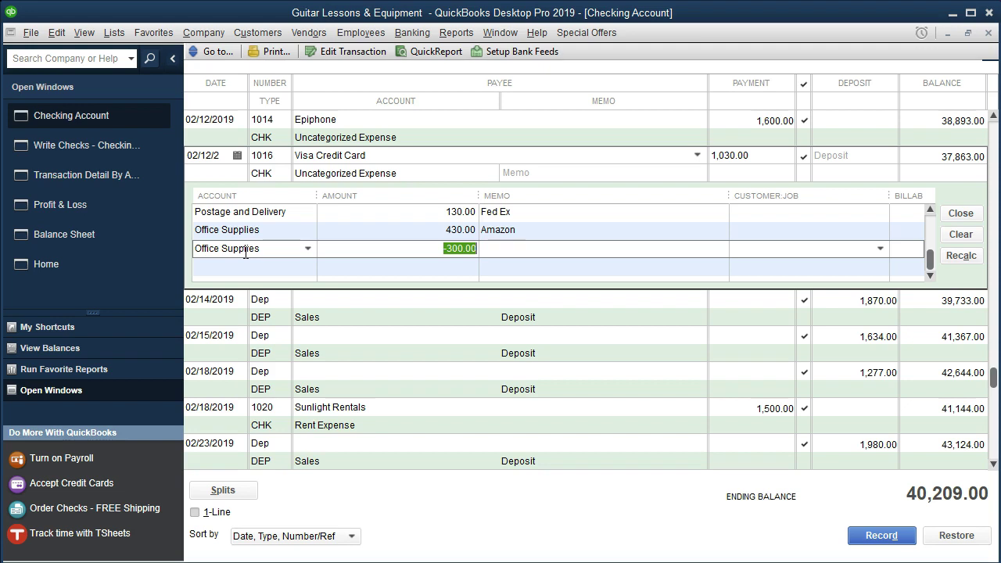
{"action": "type", "text": "190"}
{"action": "key", "text": "Tab"}
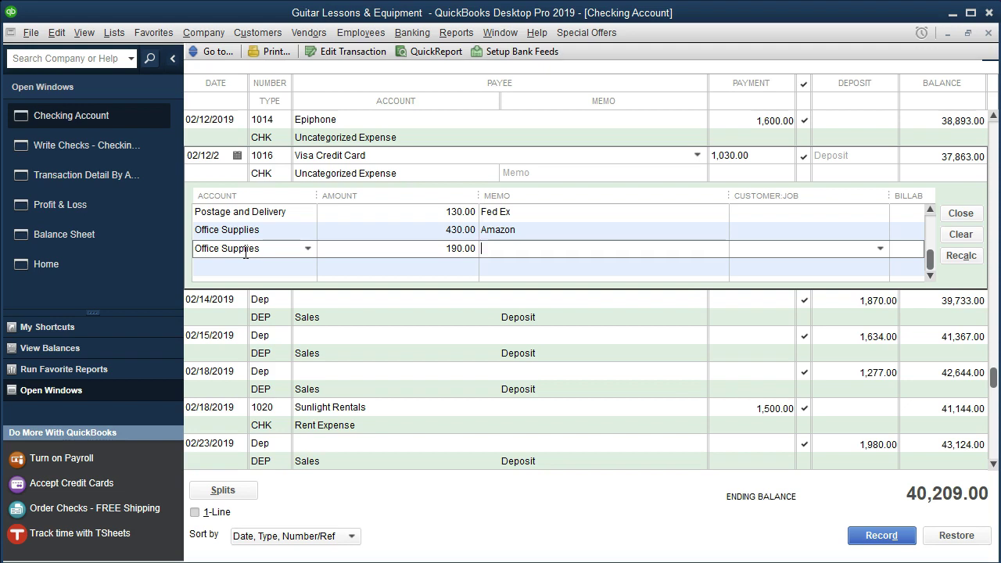
{"action": "type", "text": "Office Depot"}
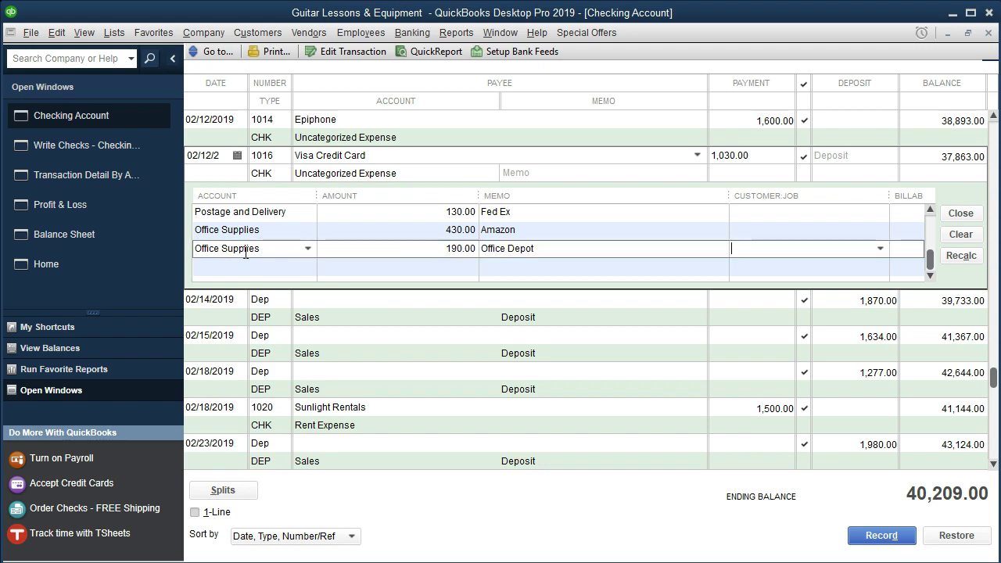
{"action": "key", "text": "Tab"}
{"action": "key", "text": "Tab"}
{"action": "key", "text": "Tab"}
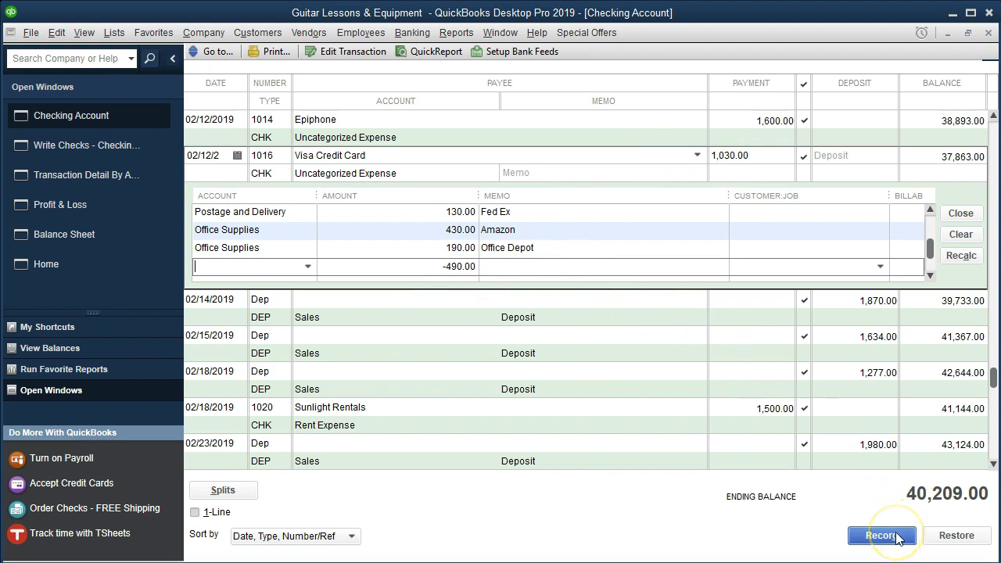
Look through the existing accounts and enter a new Visa credit card account name, including the card's last four digits, on the remaining split line.
{"action": "left_click", "coordinate": [289, 274]}
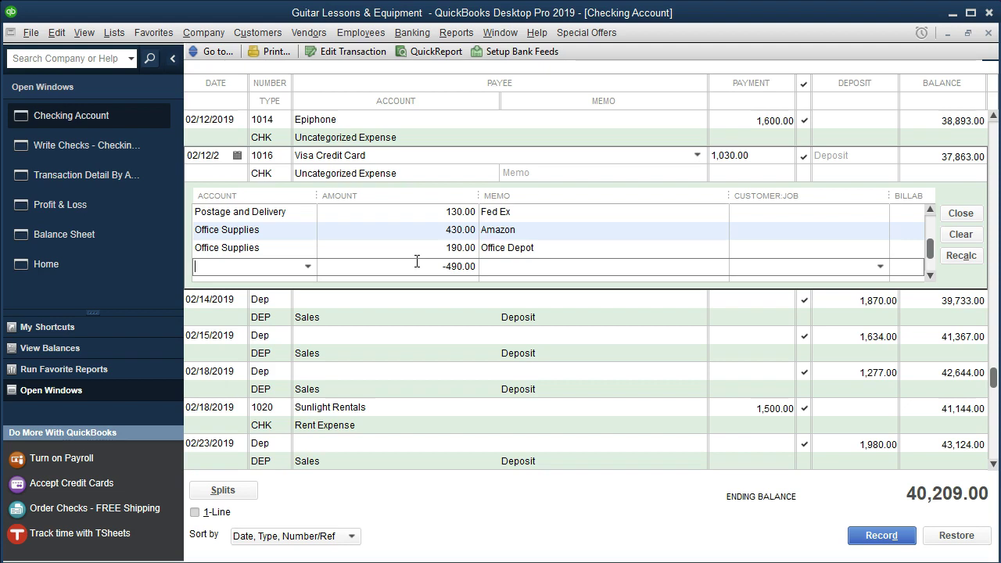
{"action": "left_click", "coordinate": [307, 267]}
{"action": "scroll", "coordinate": [334, 426], "scroll_direction": "up", "scroll_amount": 5}
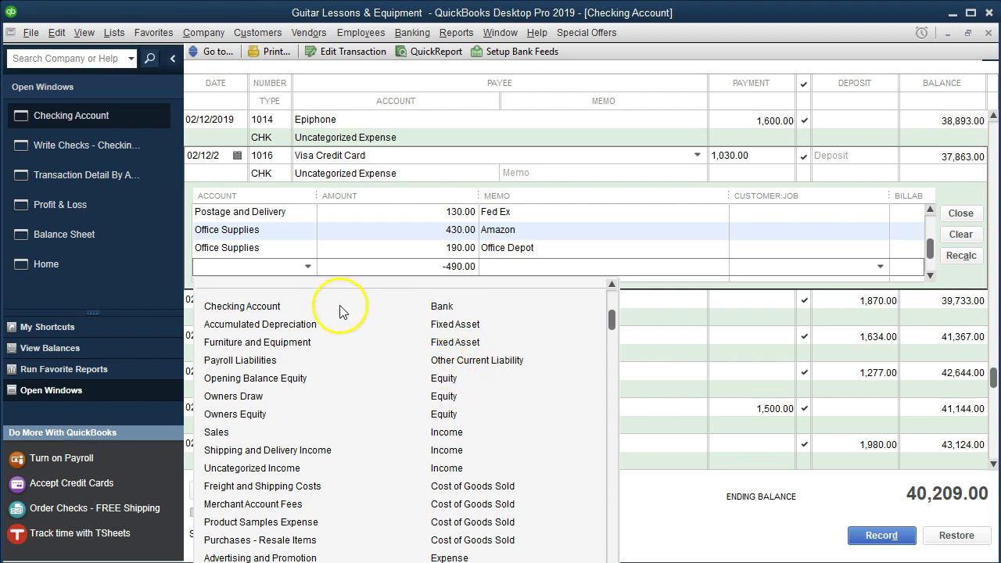
{"action": "left_click", "coordinate": [258, 265]}
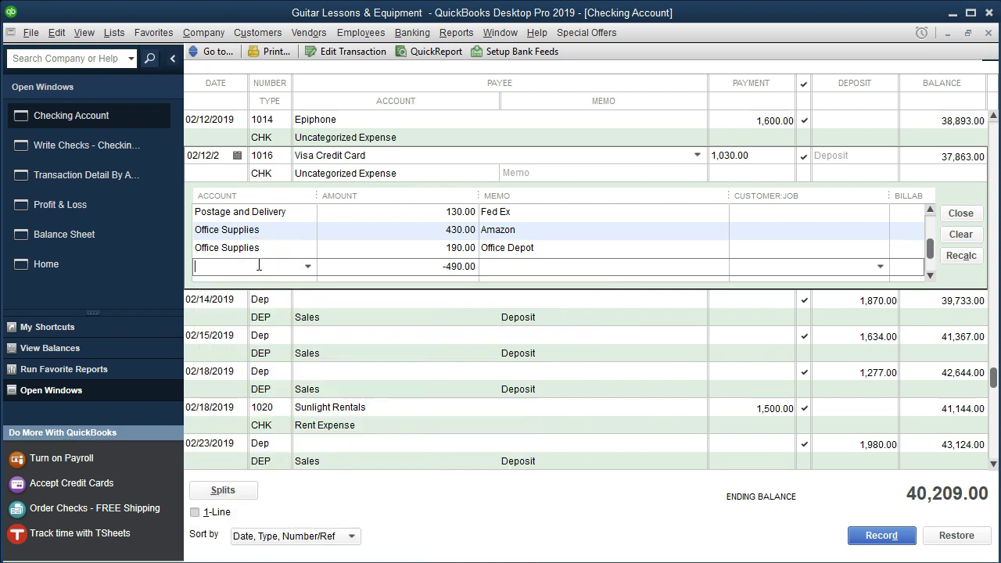
{"action": "type", "text": "Visa Credit Card 3494"}
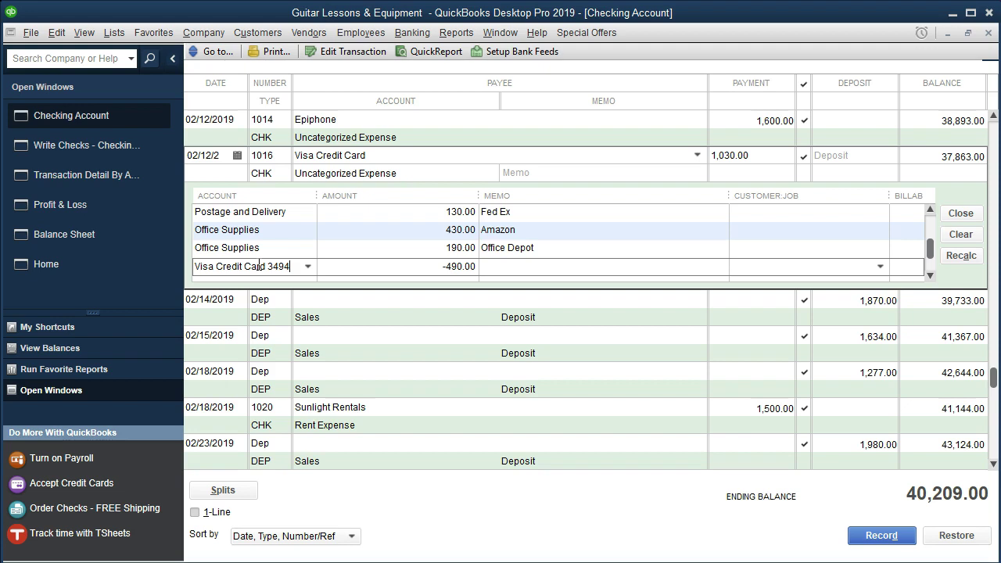
{"action": "key", "text": "Tab"}
Create the new Visa account with the Credit Card account type and record the changed split transaction.
{"action": "left_click", "coordinate": [464, 127]}
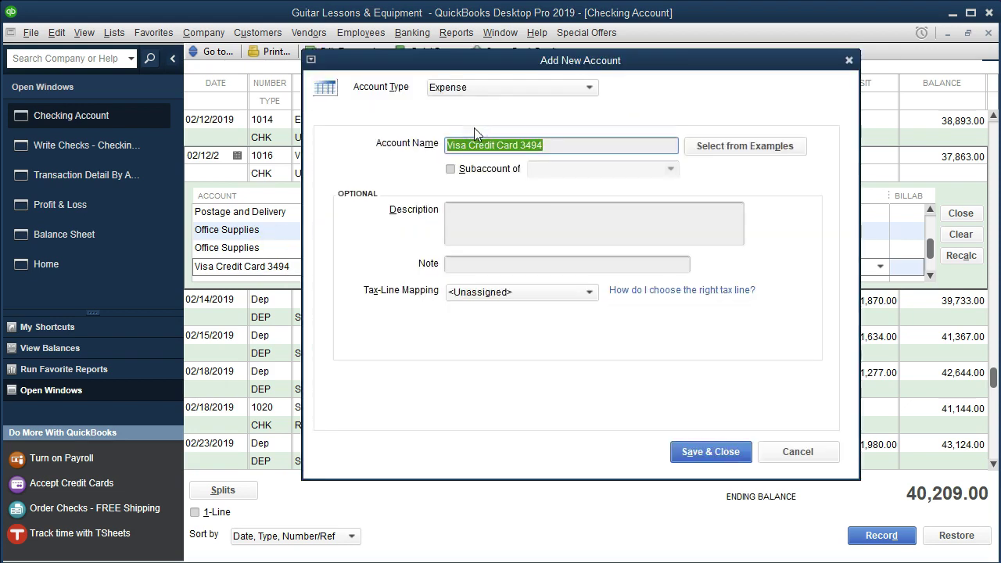
{"action": "left_click", "coordinate": [581, 86]}
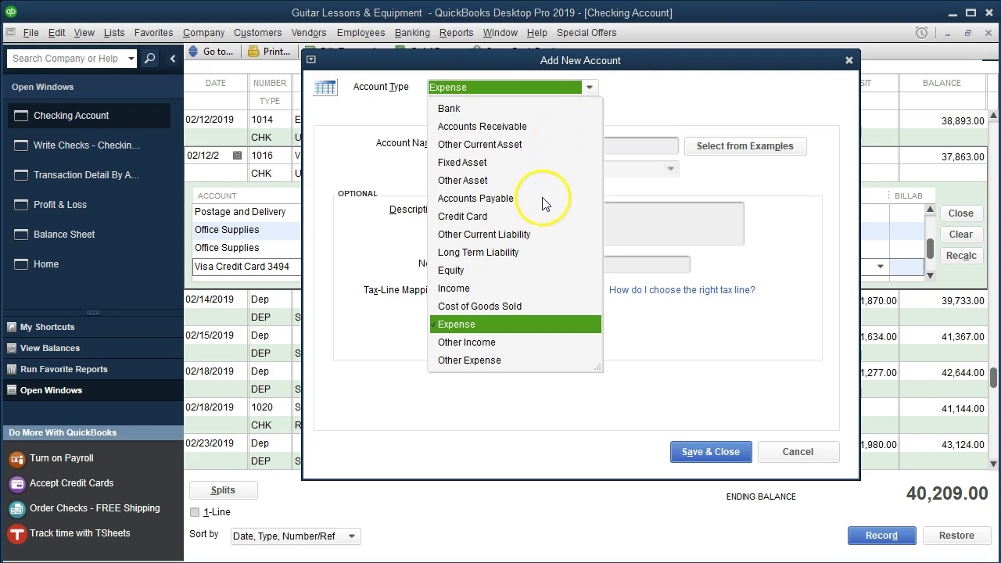
{"action": "left_click", "coordinate": [464, 216]}
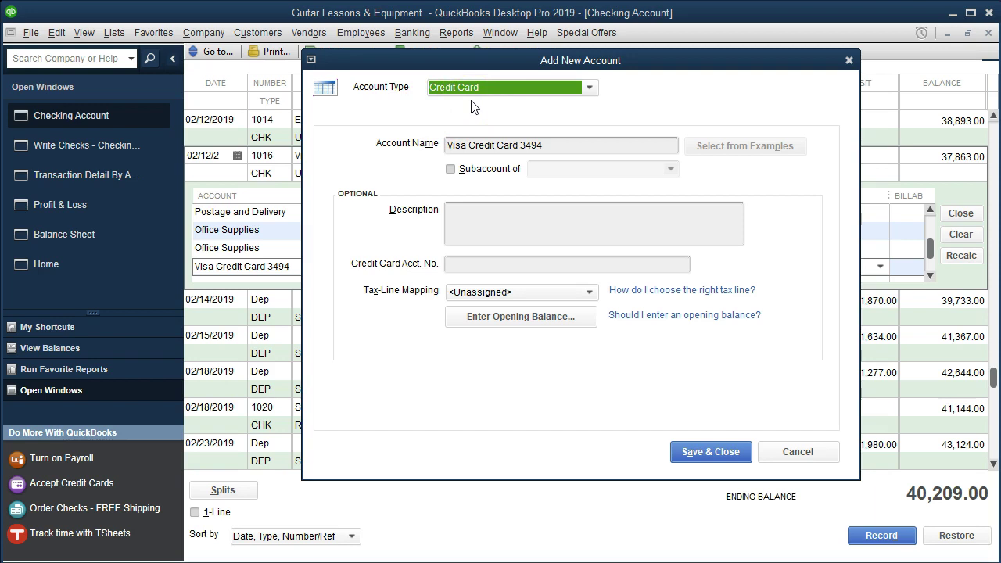
{"action": "left_click", "coordinate": [588, 87]}
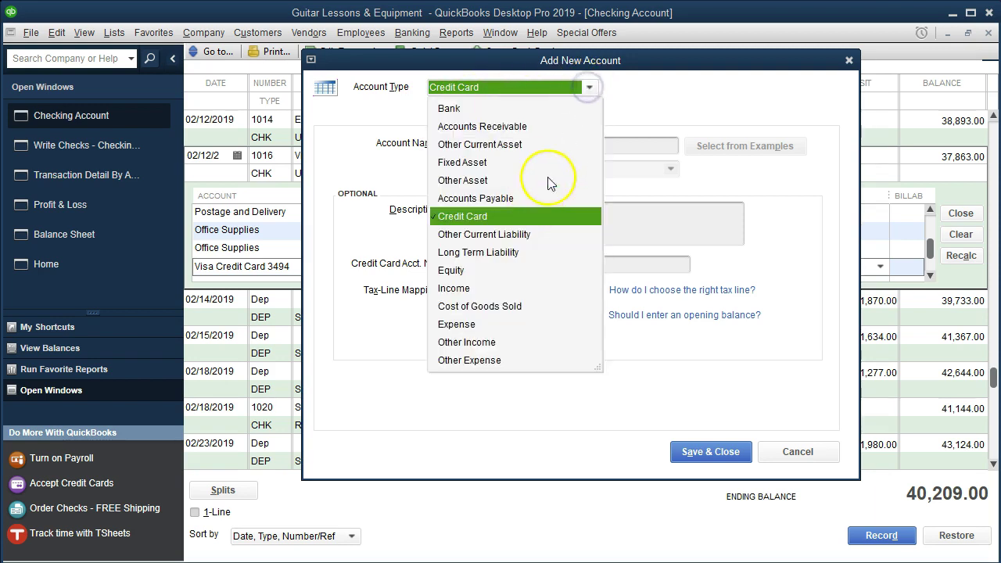
{"action": "left_click", "coordinate": [639, 86]}
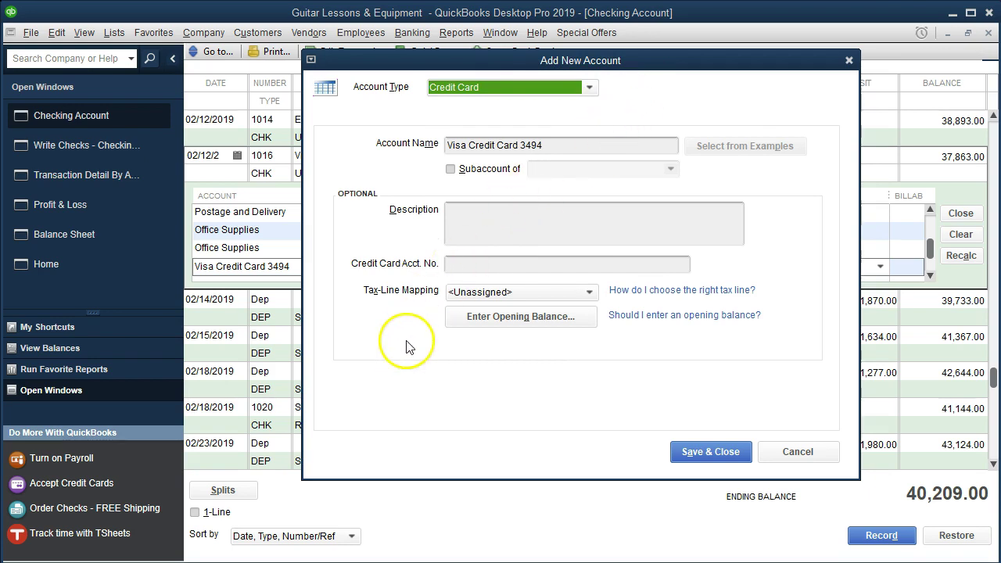
{"action": "left_click", "coordinate": [688, 456]}
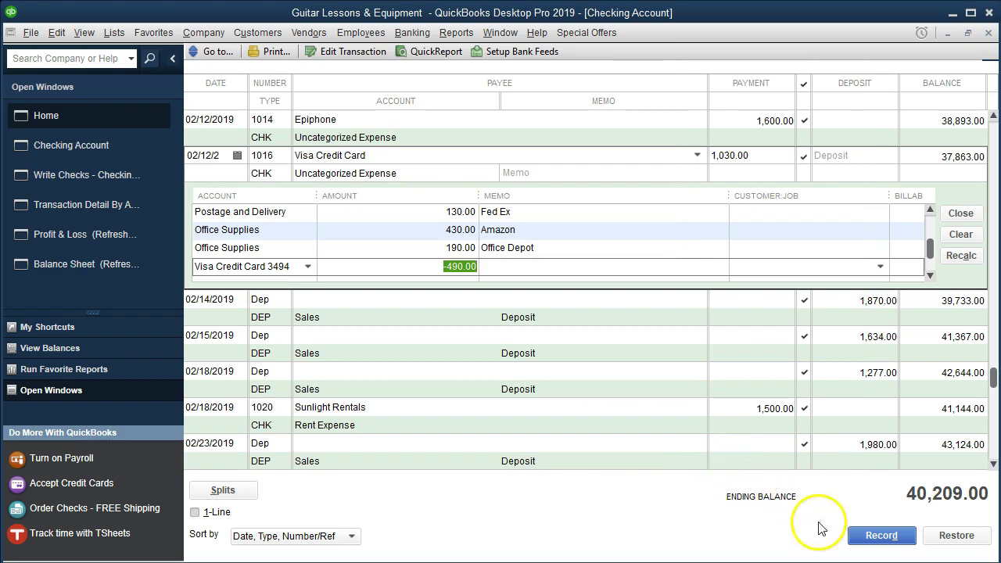
{"action": "left_click", "coordinate": [876, 538]}
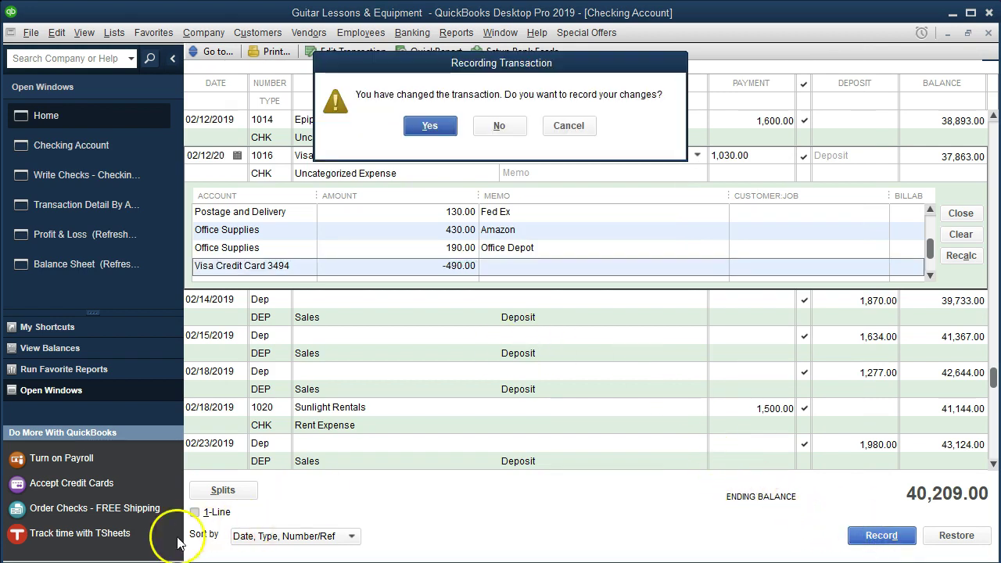
{"action": "left_click", "coordinate": [414, 125]}
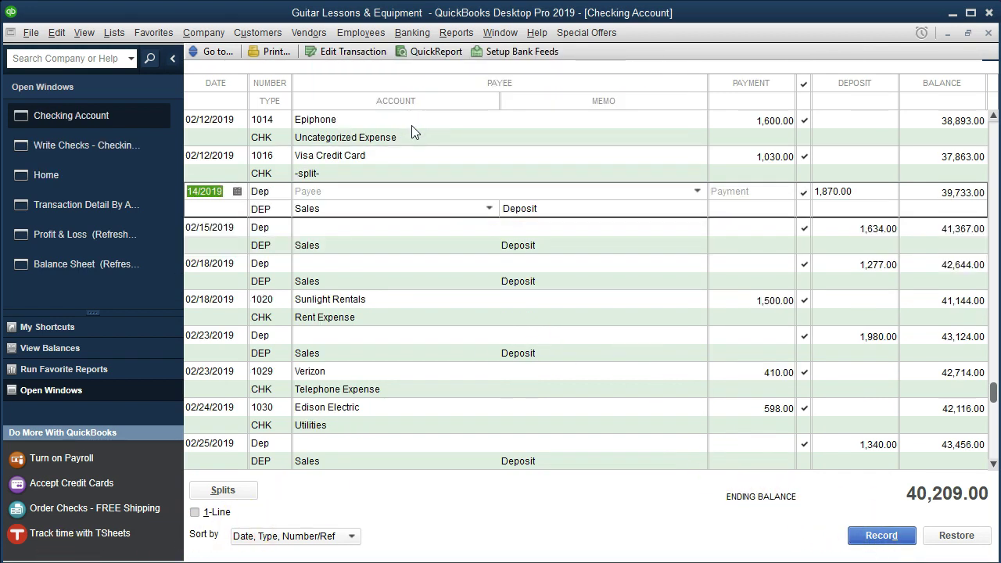
Close the checking register and check window, refresh and close the Transaction Detail report, and refresh the Profit & Loss report.
{"action": "left_click", "coordinate": [988, 32]}
{"action": "left_click", "coordinate": [988, 32]}
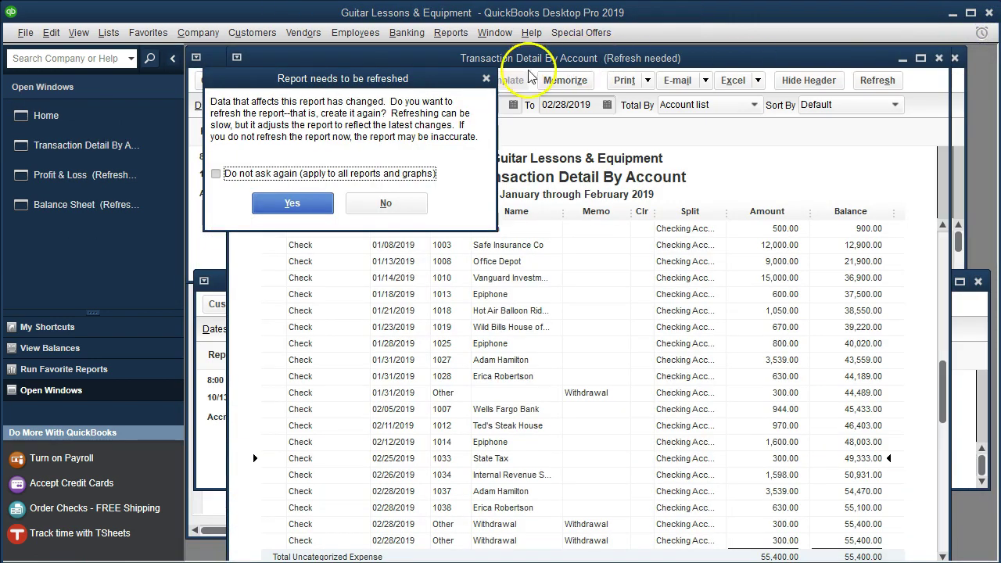
{"action": "left_click", "coordinate": [313, 206]}
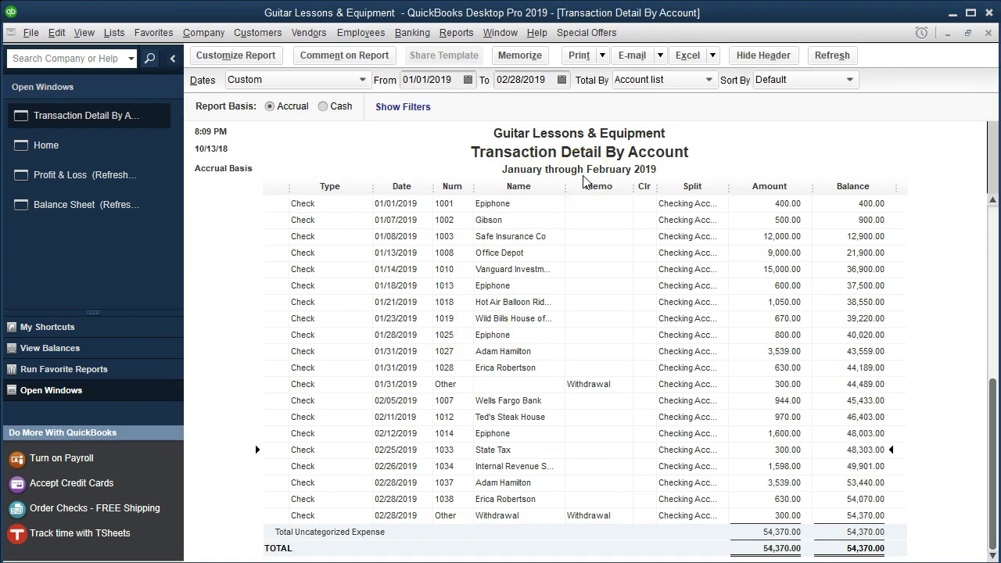
{"action": "left_click", "coordinate": [988, 32]}
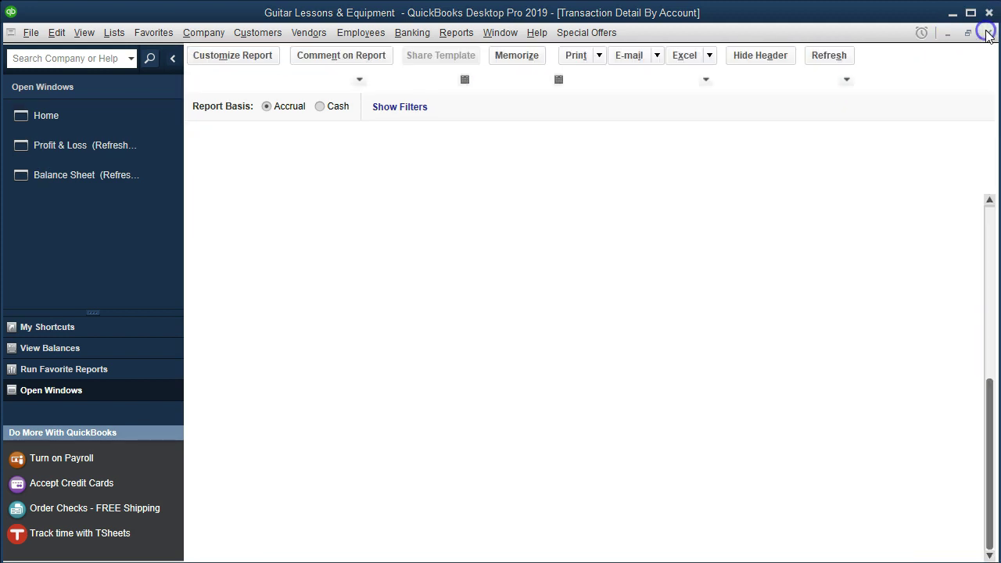
{"action": "left_click", "coordinate": [303, 204]}
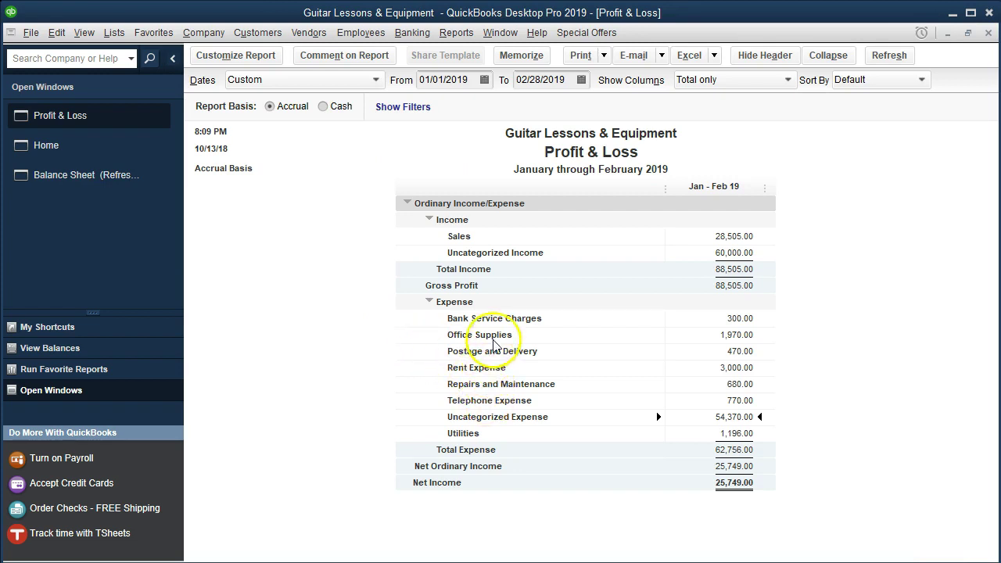
Examine the Office Supplies transaction detail from the Profit & Loss report and the Visa check behind the Amazon charge.
{"action": "double_click", "coordinate": [722, 336]}
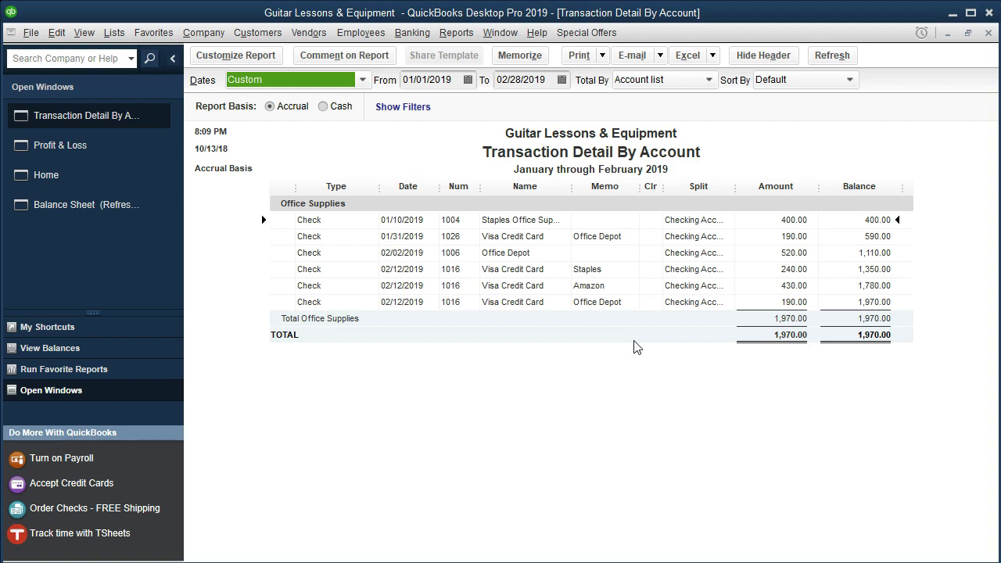
{"action": "double_click", "coordinate": [762, 285]}
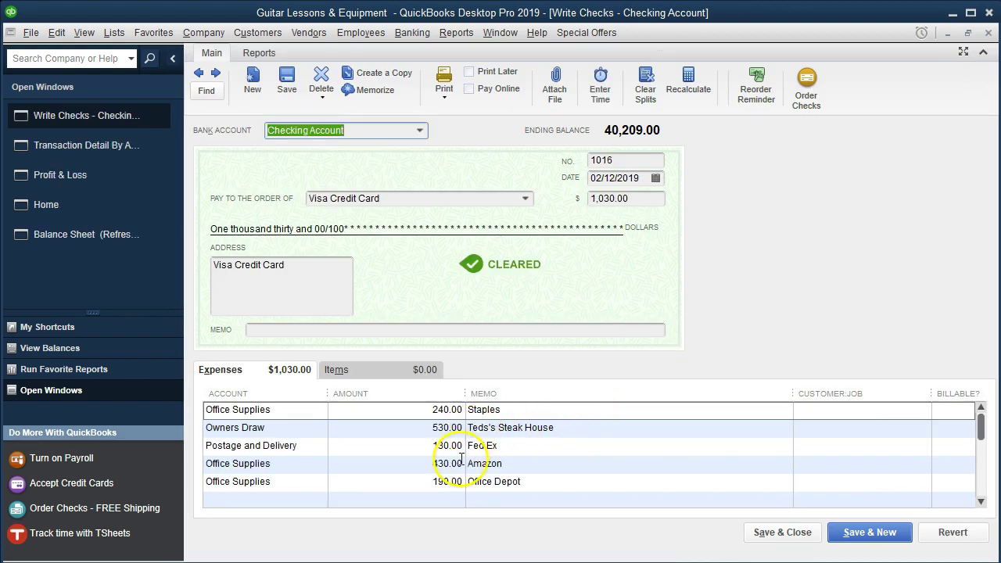
{"action": "left_click", "coordinate": [987, 33]}
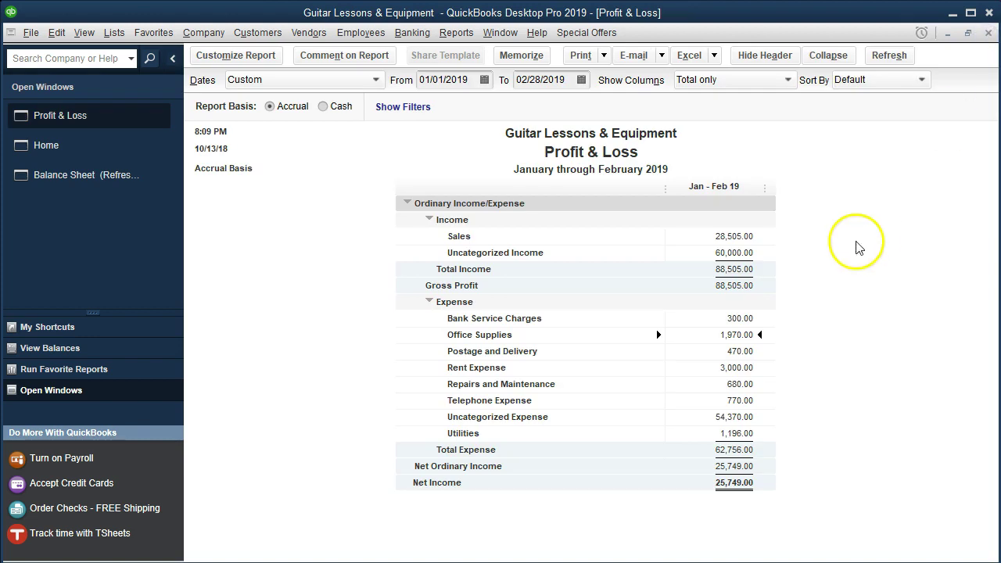
Examine the Postage and Delivery transaction detail and all expense lines of the Visa check behind the Fed Ex charge.
{"action": "double_click", "coordinate": [731, 353]}
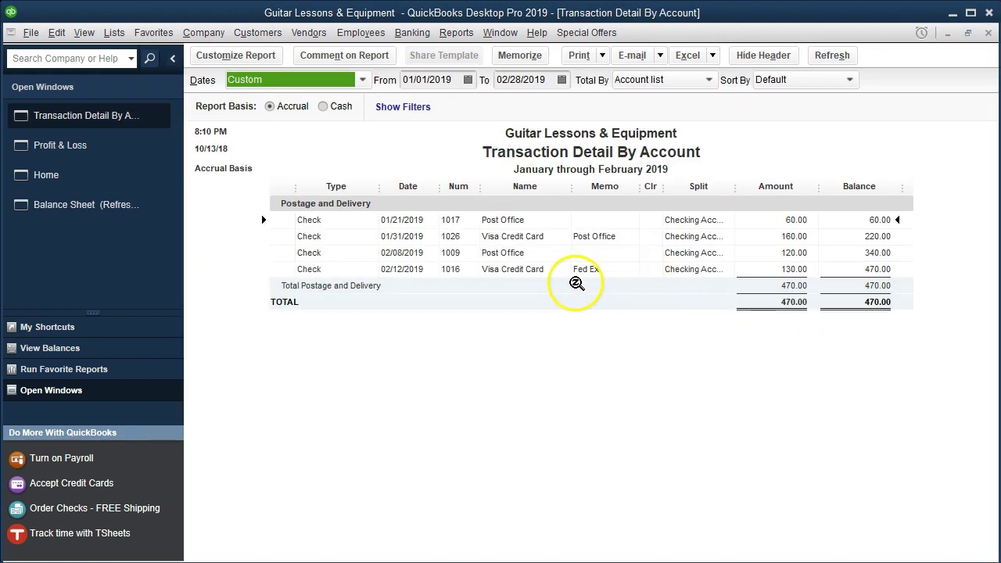
{"action": "double_click", "coordinate": [752, 269]}
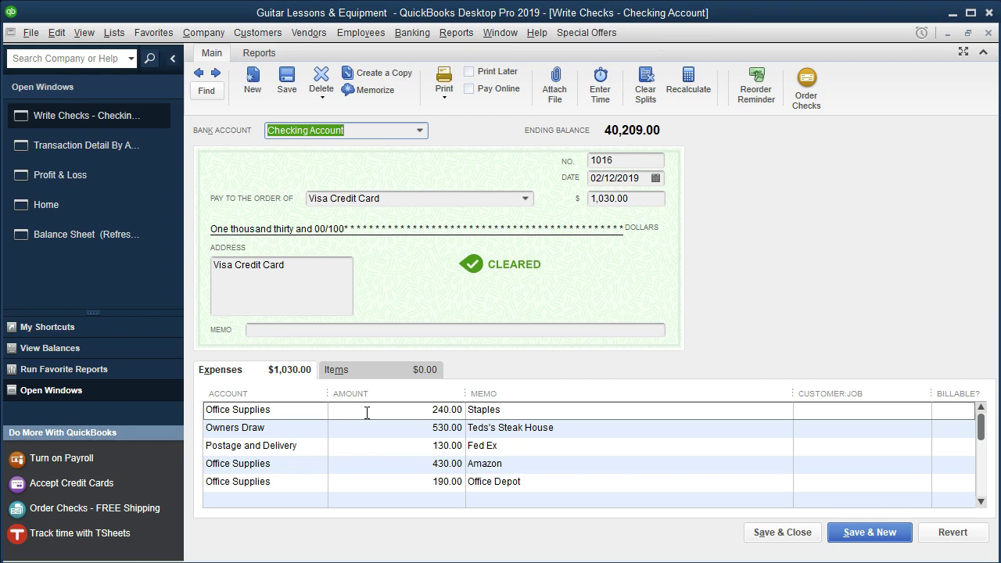
{"action": "left_click", "coordinate": [382, 455]}
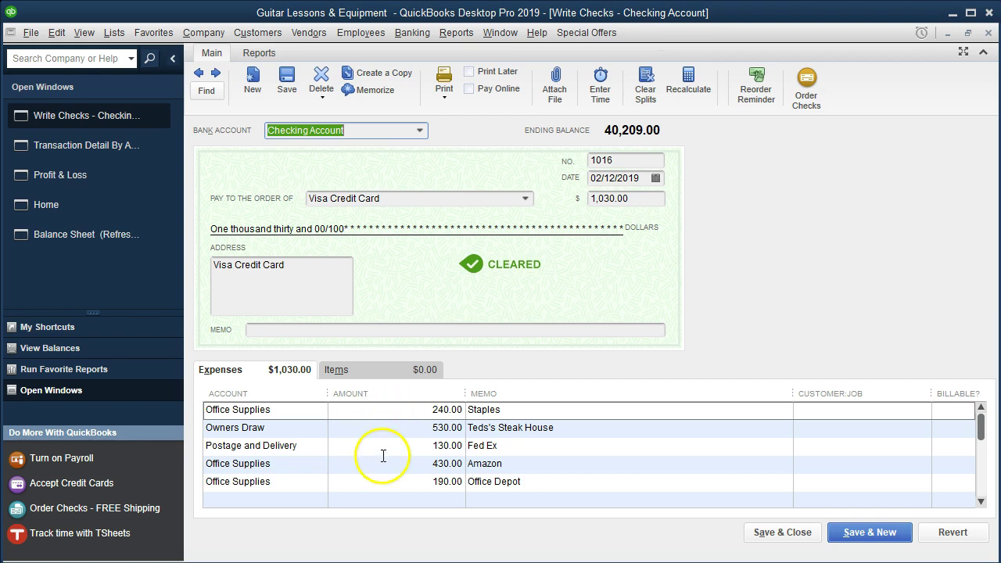
{"action": "scroll", "coordinate": [382, 455], "scroll_direction": "down", "scroll_amount": 2}
{"action": "left_click", "coordinate": [349, 473]}
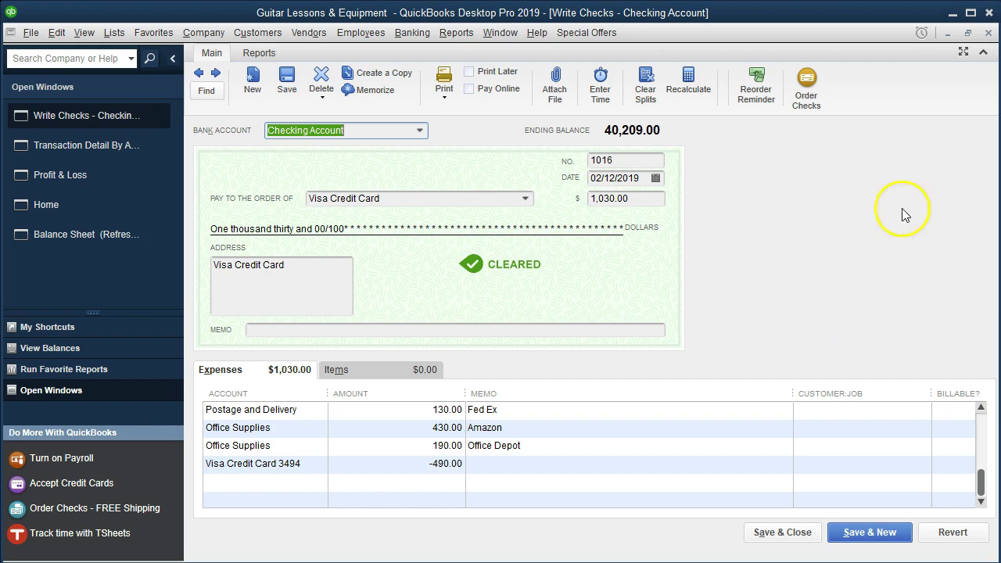
Close the Visa check and the Postage and Delivery transaction detail to return to the Profit & Loss report.
{"action": "left_click", "coordinate": [987, 33]}
{"action": "left_click", "coordinate": [988, 34]}
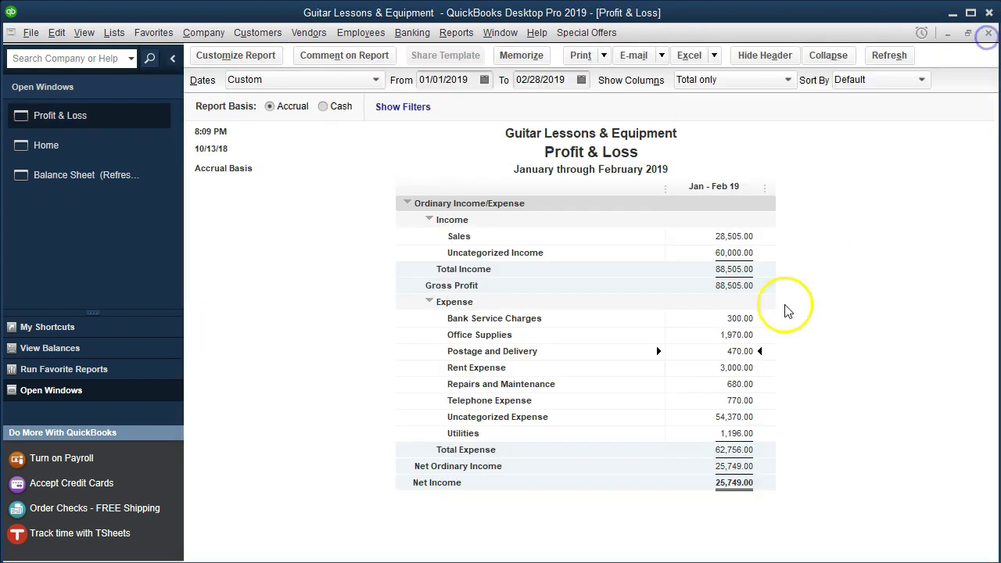
{"action": "left_click", "coordinate": [818, 403]}
Search the Vendor Center's active vendors for "amaz", clear the search text, and close the Vendor Center.
{"action": "left_click", "coordinate": [309, 32]}
{"action": "left_click", "coordinate": [383, 59]}
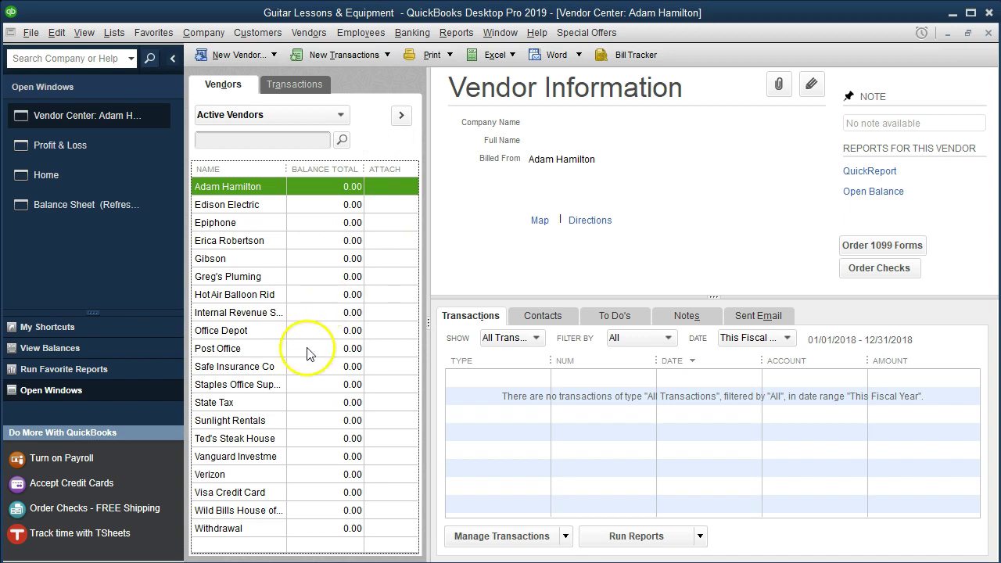
{"action": "left_click", "coordinate": [255, 139]}
{"action": "type", "text": "ama"}
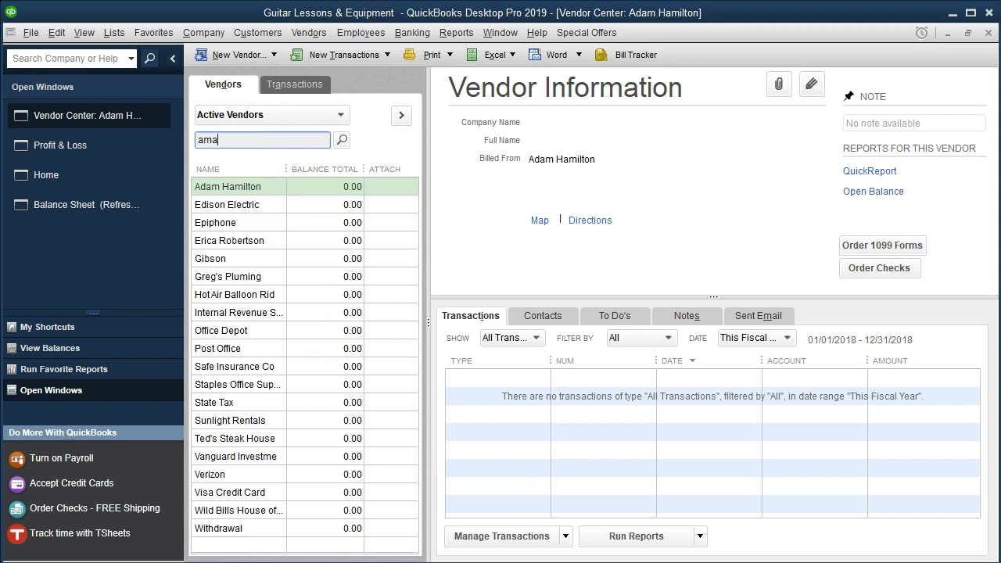
{"action": "type", "text": "z"}
{"action": "left_click_drag", "start_coordinate": [225, 140], "coordinate": [166, 138]}
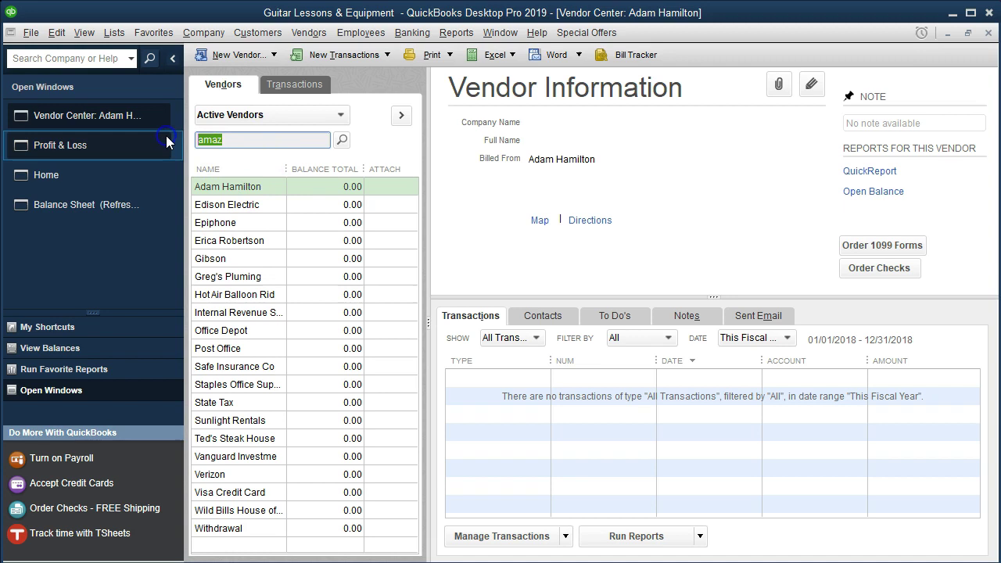
{"action": "key", "text": "BackSpace"}
{"action": "left_click", "coordinate": [988, 33]}
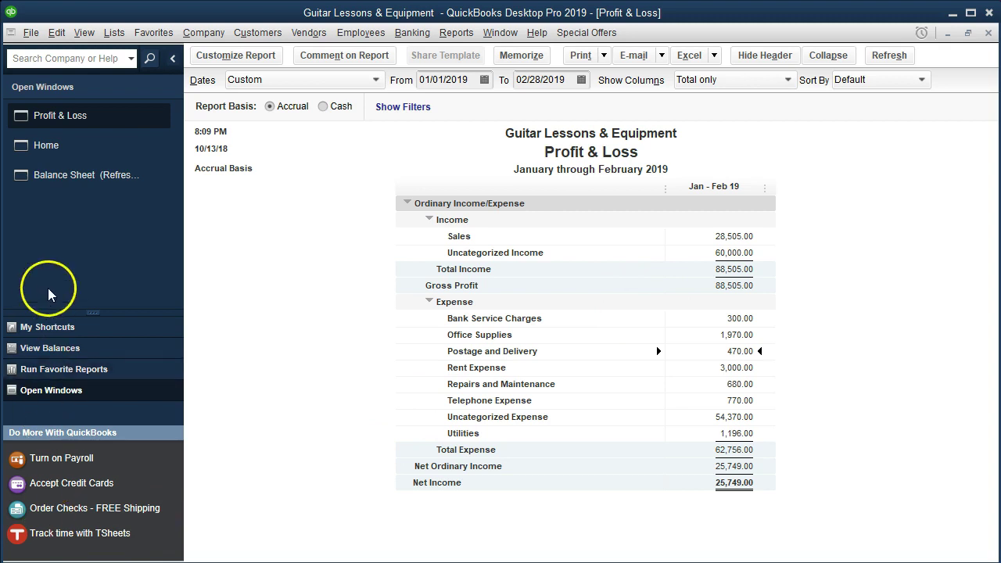
Refresh the Balance Sheet and examine its Owners Draw and Visa credit card lines.
{"action": "left_click", "coordinate": [63, 176]}
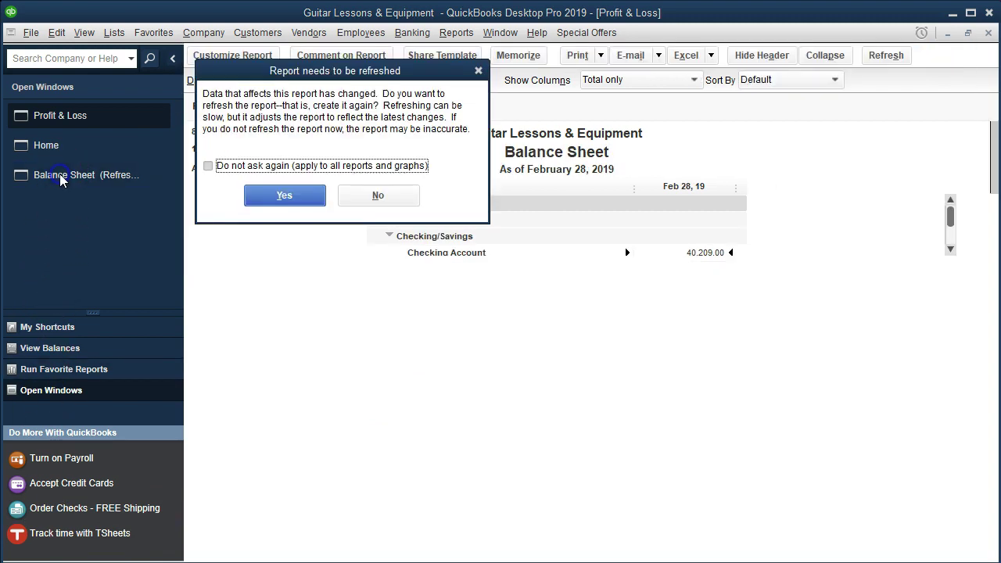
{"action": "left_click", "coordinate": [280, 194]}
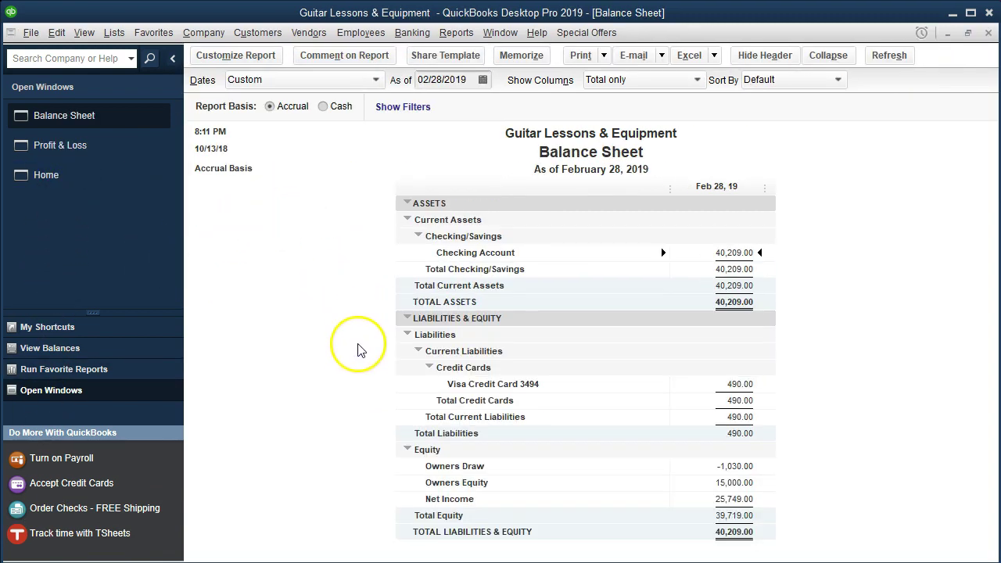
{"action": "left_click", "coordinate": [712, 467]}
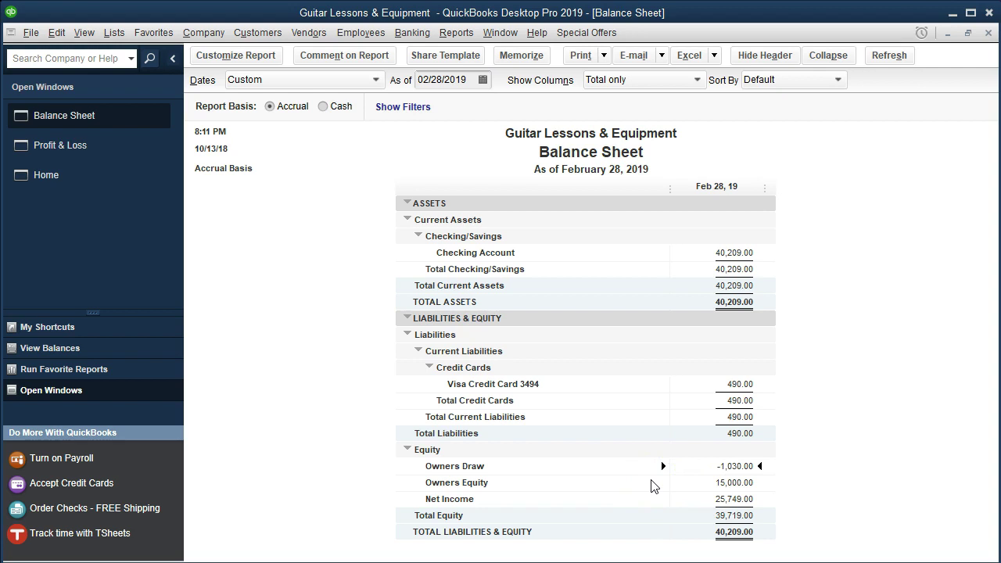
{"action": "left_click", "coordinate": [655, 495]}
{"action": "left_click", "coordinate": [707, 384]}
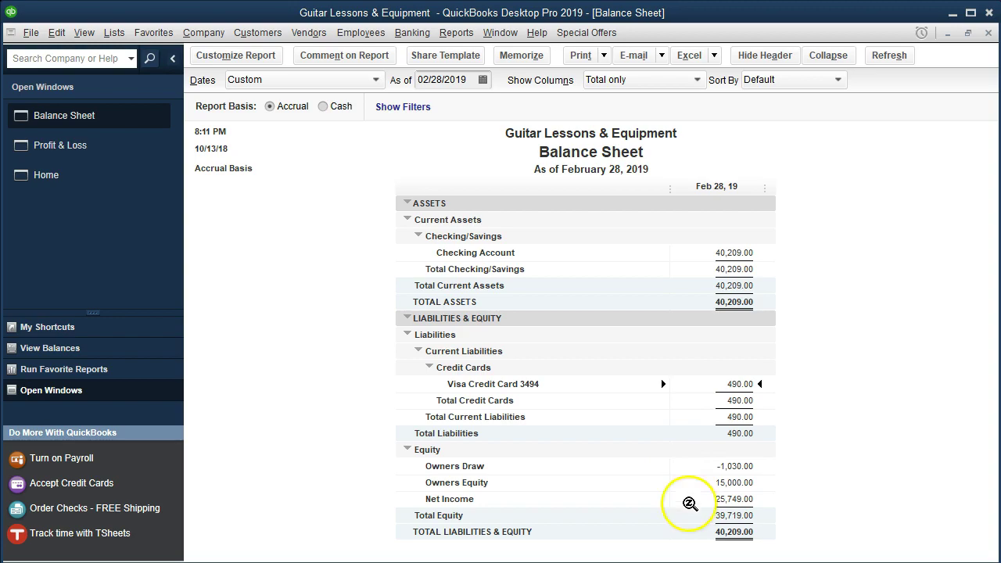
Switch to Credit Card Feb.pdf in Adobe Acrobat Reader and examine the statement's February 28 balance and listed charges.
{"action": "key", "text": "alt+Tab"}
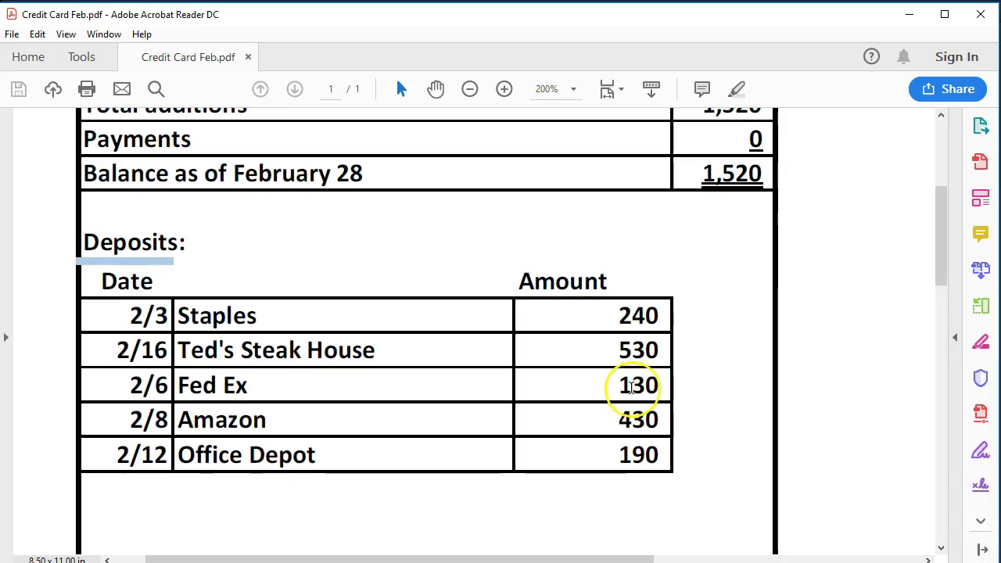
{"action": "scroll", "coordinate": [631, 384], "scroll_direction": "up", "scroll_amount": 2}
{"action": "scroll", "coordinate": [693, 264], "scroll_direction": "up", "scroll_amount": 1}
{"action": "scroll", "coordinate": [706, 261], "scroll_direction": "down", "scroll_amount": 2}
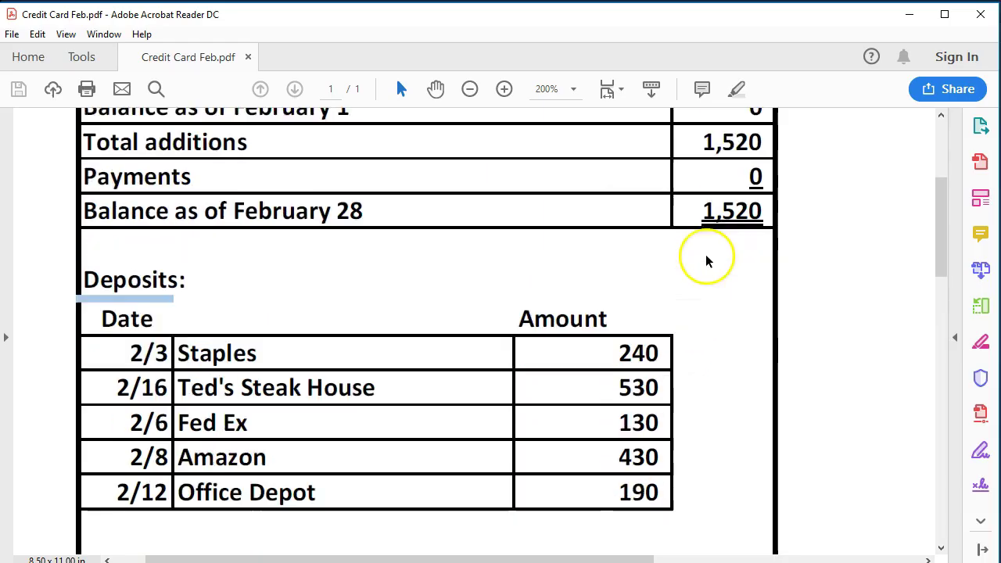
{"action": "scroll", "coordinate": [699, 293], "scroll_direction": "up", "scroll_amount": 1}
Calculate the Visa statement balance less the check payment, 1520 minus 1030, in Calculator beside the Visa check.
{"action": "key", "text": "XF86Calculator"}
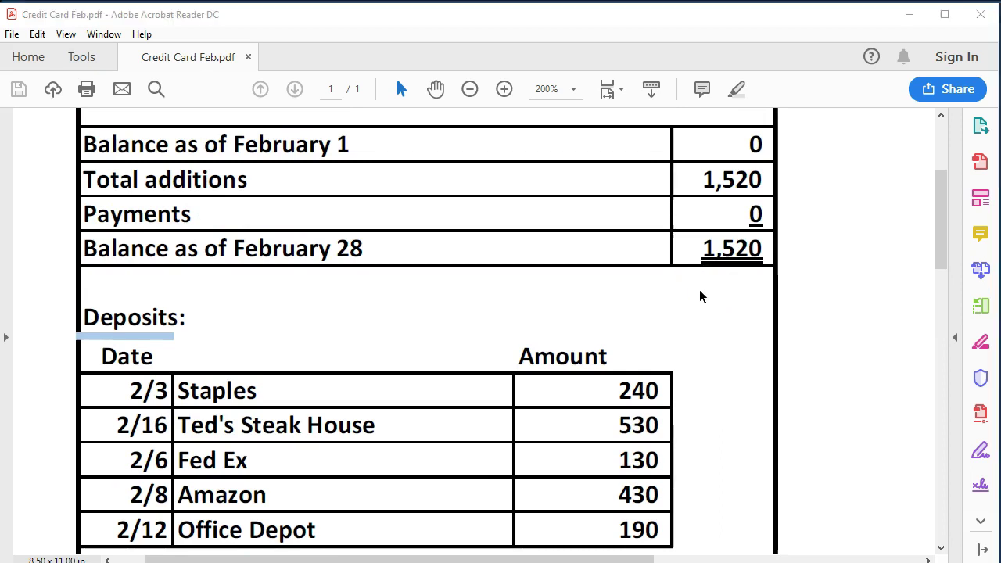
{"action": "left_click_drag", "start_coordinate": [596, 125], "coordinate": [470, 133]}
{"action": "type", "text": "1520"}
{"action": "key", "text": "minus"}
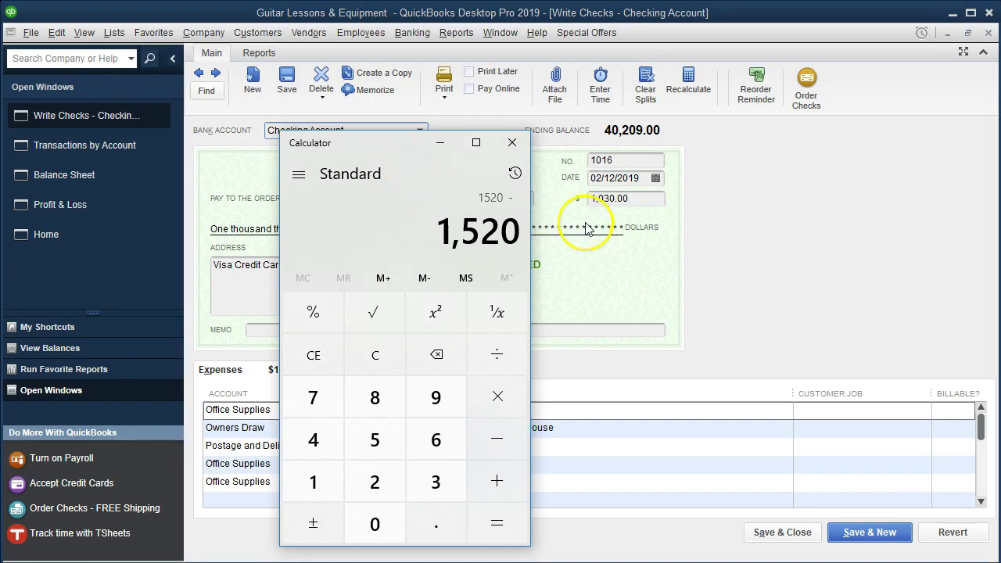
{"action": "left_click", "coordinate": [316, 477]}
{"action": "left_click", "coordinate": [372, 516]}
{"action": "left_click", "coordinate": [426, 492]}
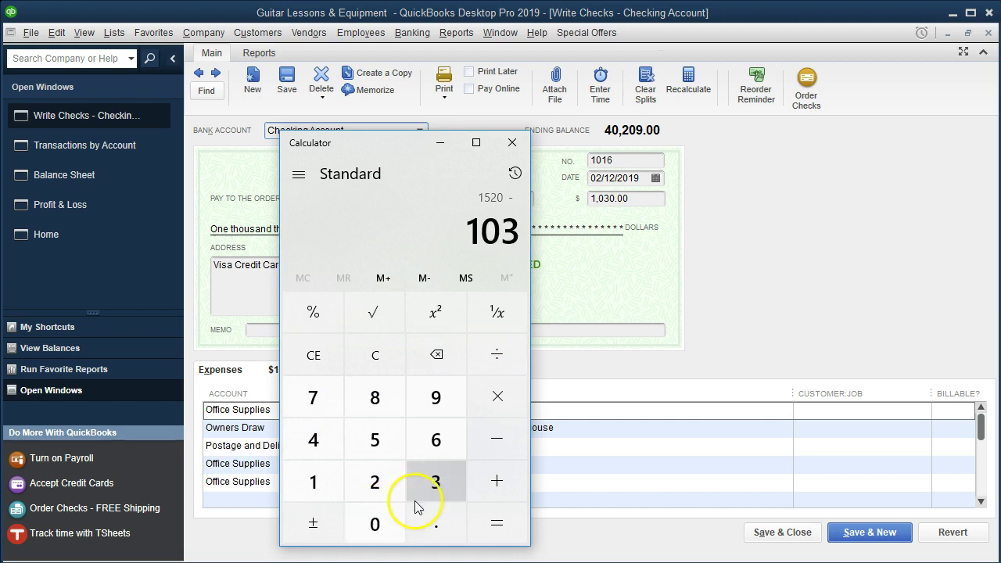
{"action": "left_click", "coordinate": [377, 518]}
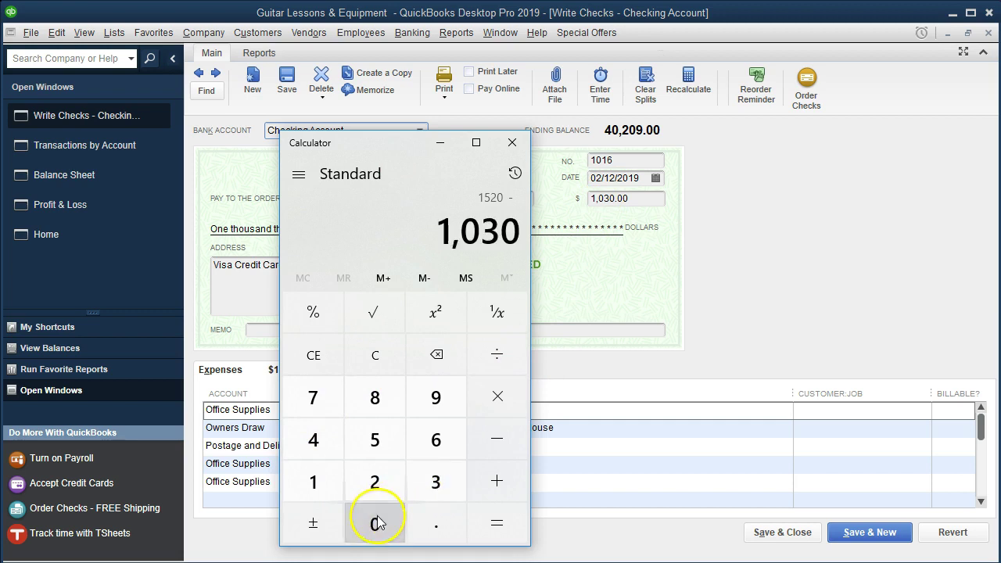
{"action": "left_click", "coordinate": [492, 524]}
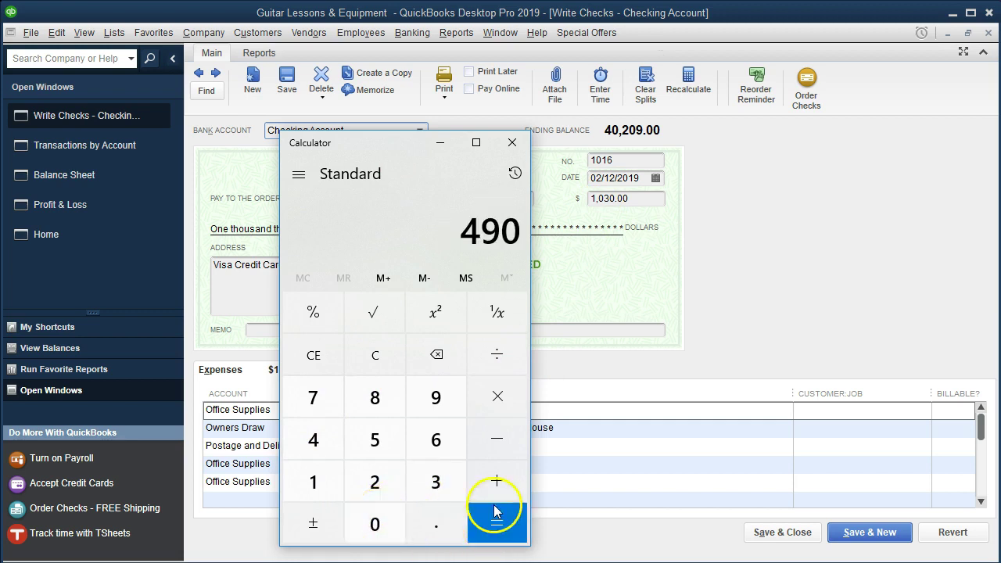
Close the calculator, the Visa check, and the Transactions by Account report to return to the Balance Sheet.
{"action": "left_click", "coordinate": [512, 142]}
{"action": "left_click", "coordinate": [988, 33]}
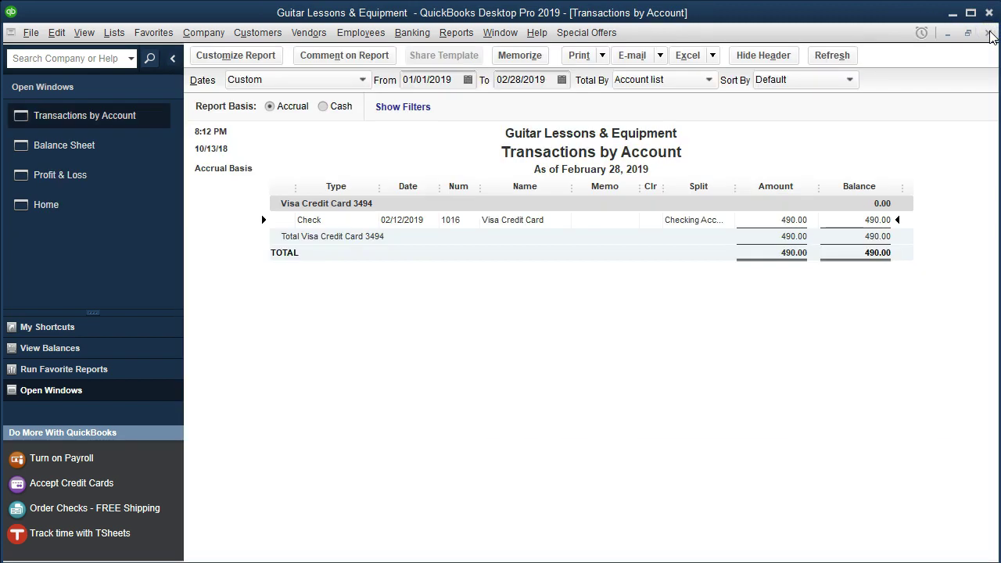
{"action": "left_click", "coordinate": [989, 33]}
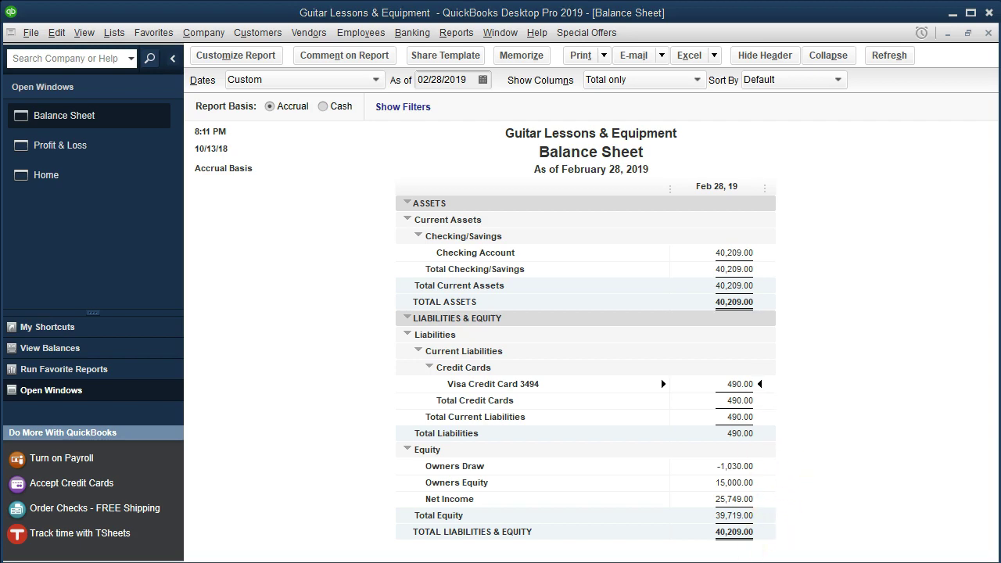
Review the balance summary of the Visa statement in Adobe Acrobat Reader and return to the Balance Sheet in QuickBooks.
{"action": "key", "text": "alt+Tab"}
{"action": "scroll", "coordinate": [715, 190], "scroll_direction": "up", "scroll_amount": 1}
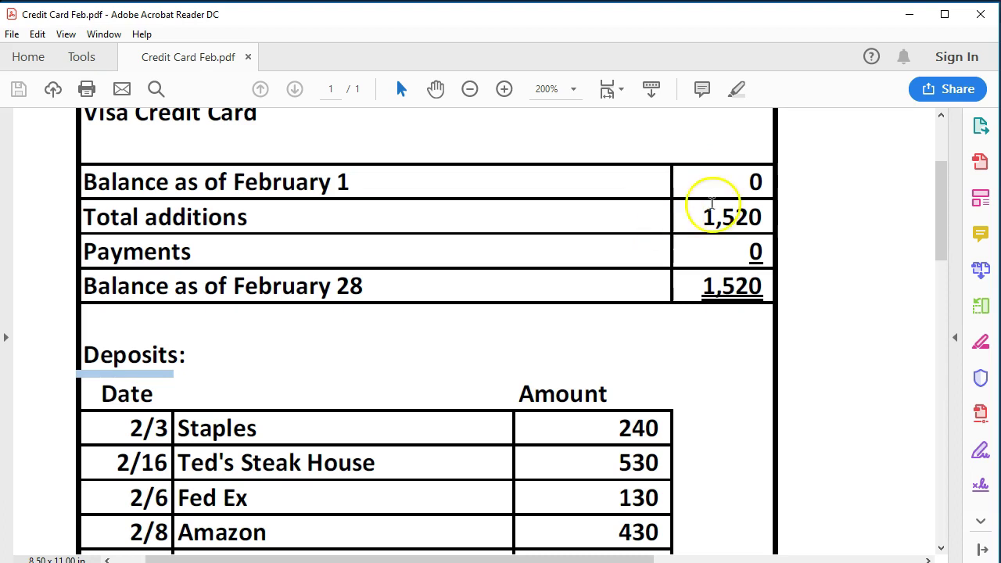
{"action": "left_click", "coordinate": [910, 17]}
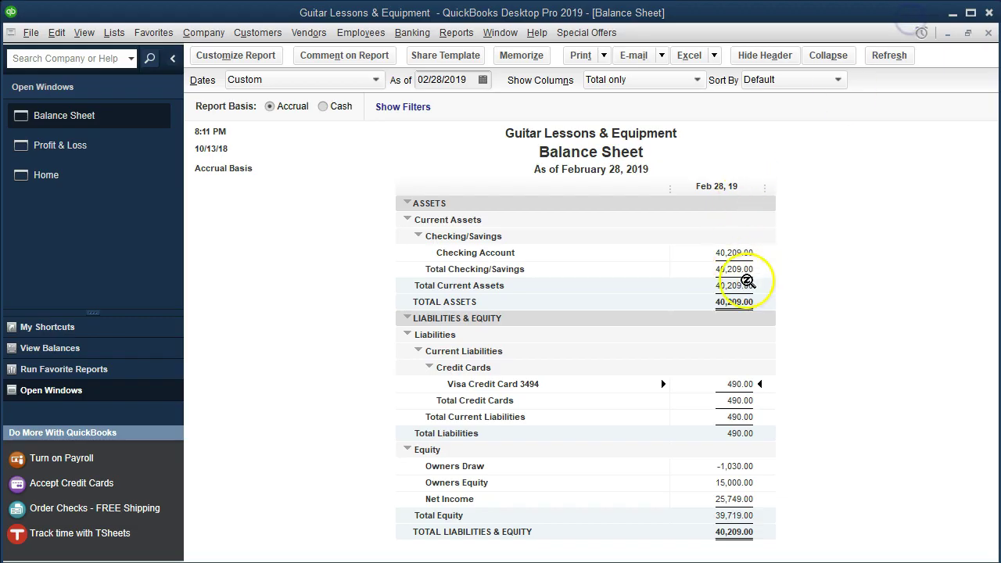